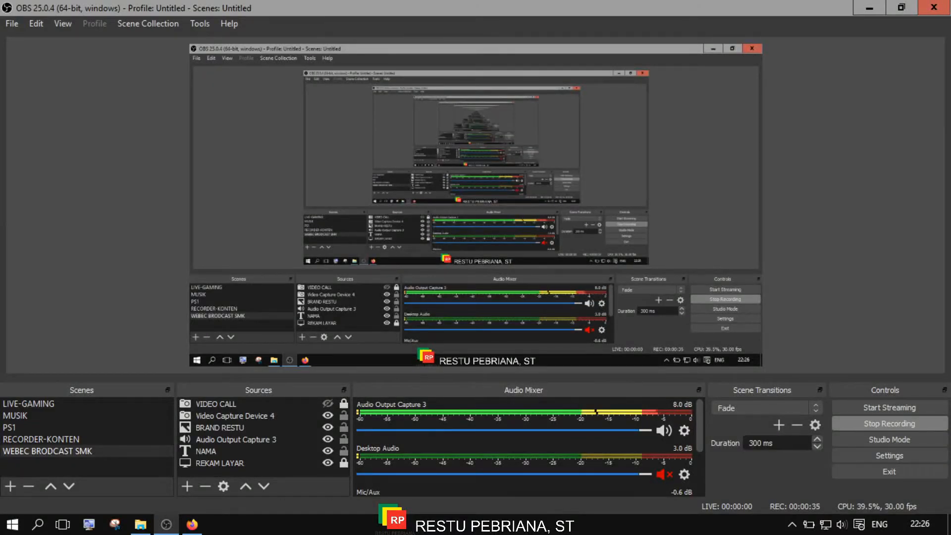
Bring the Firefox window showing the OBS project website to the front.
left_click(192, 524)
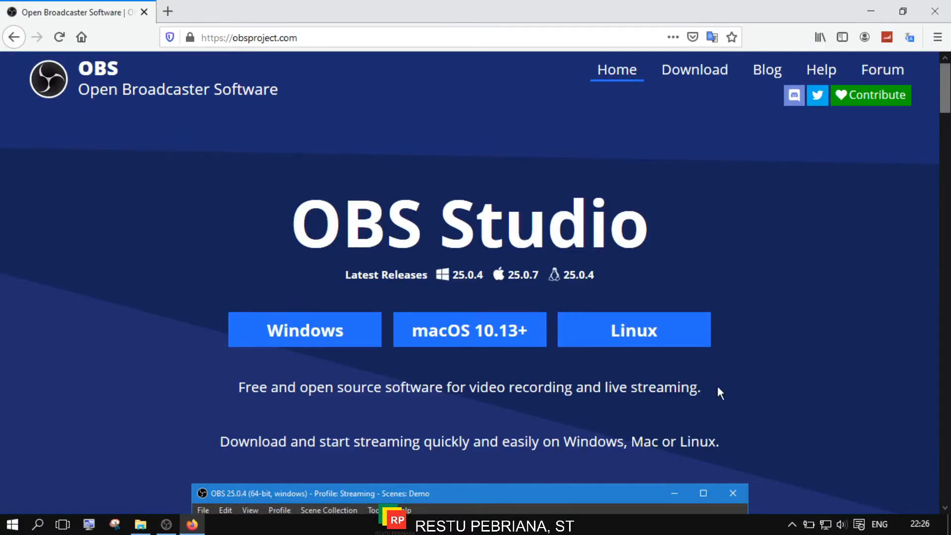
Close Firefox, minimize OBS, and relaunch Firefox from its desktop shortcut.
left_click(935, 11)
left_click(167, 524)
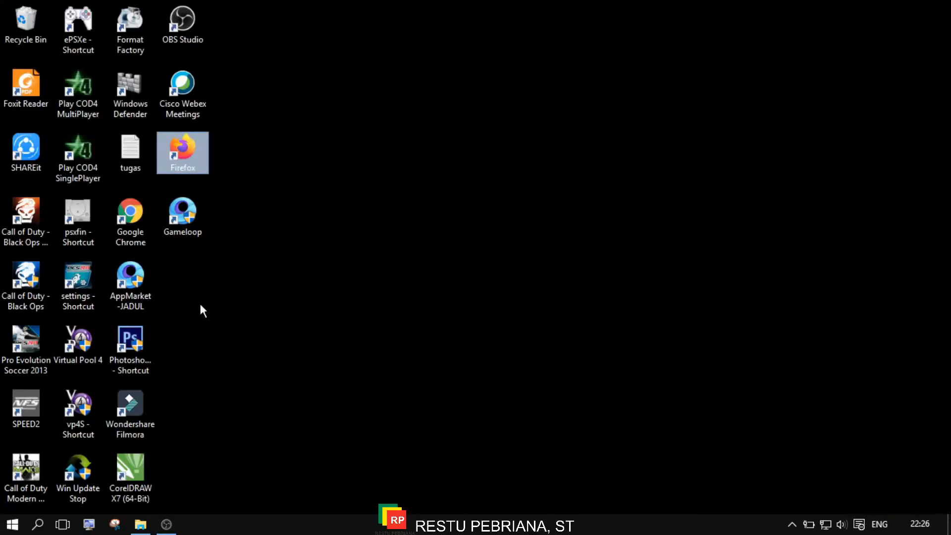
left_click(131, 218)
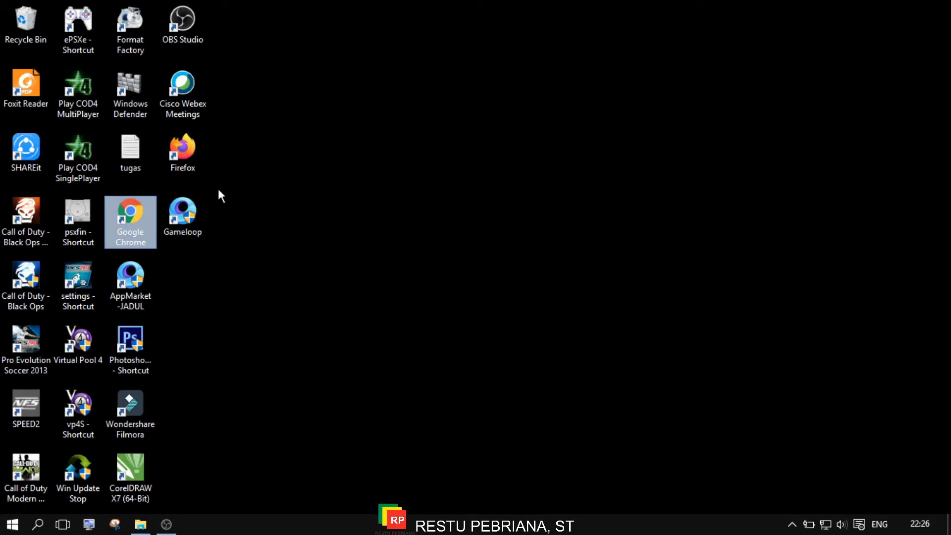
left_click(193, 156)
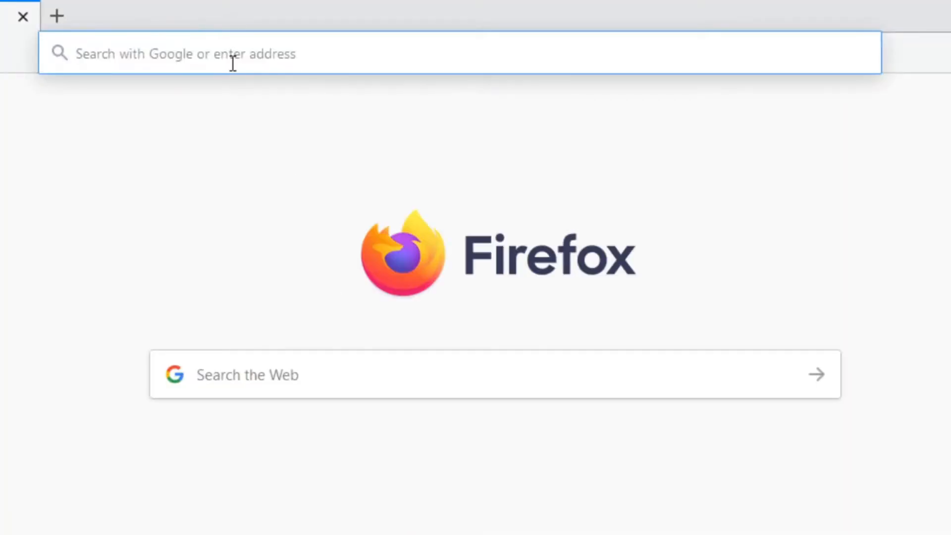
Search Google for 'obs studio' from the address bar.
left_click(231, 59)
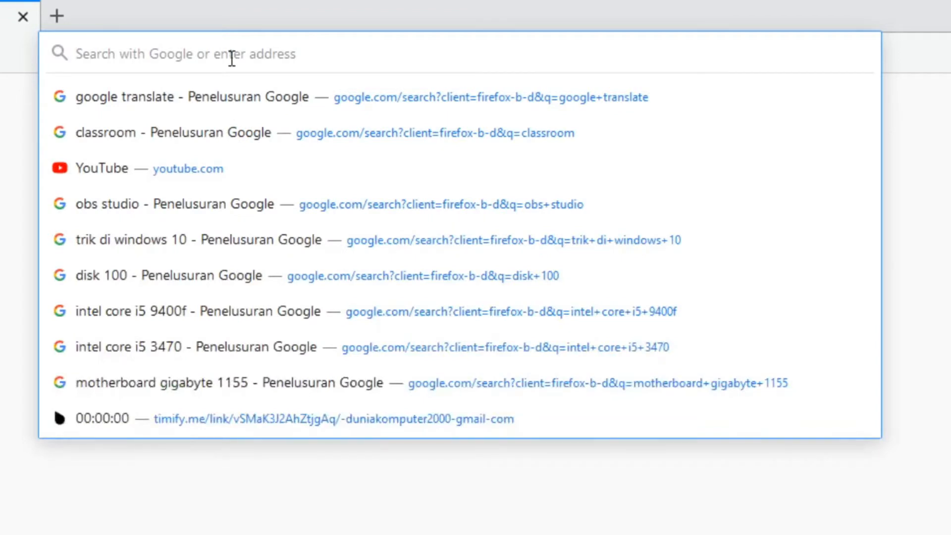
type("obs su")
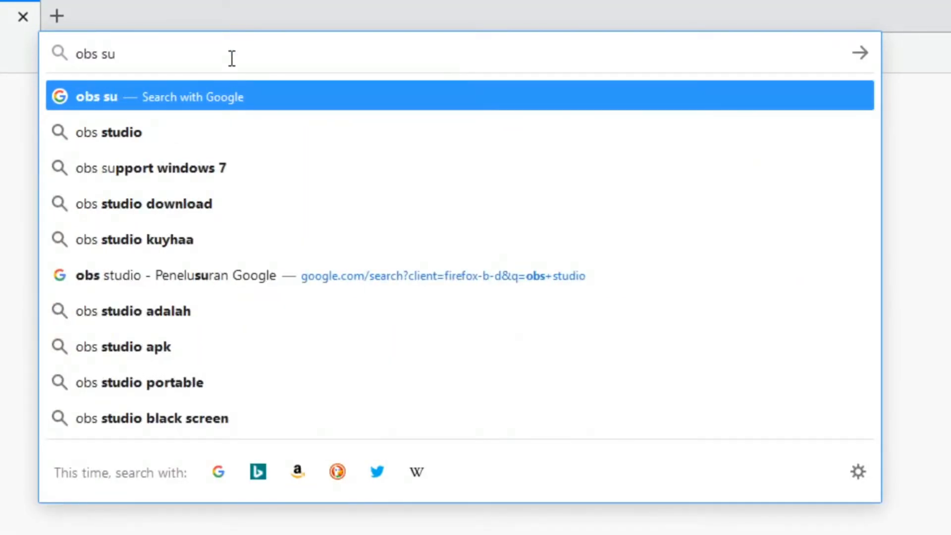
key("Down")
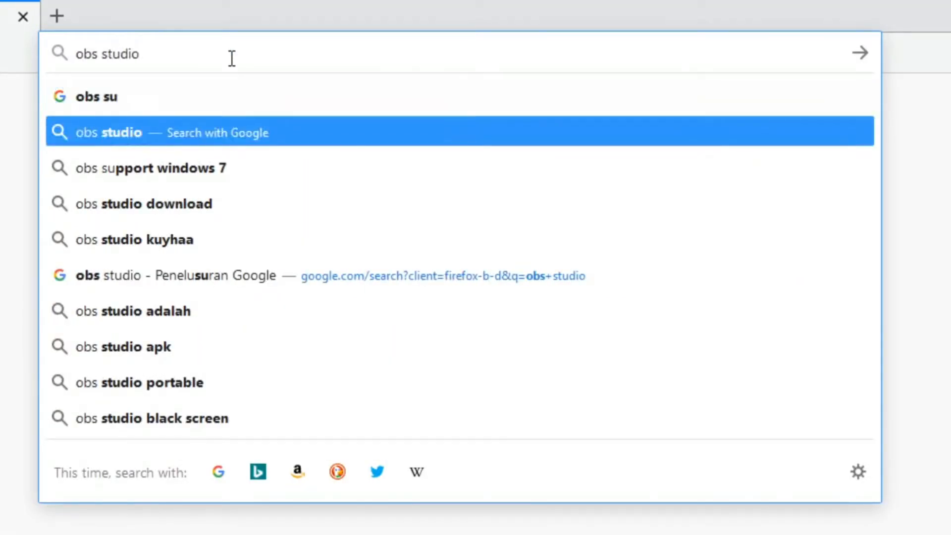
key("Return")
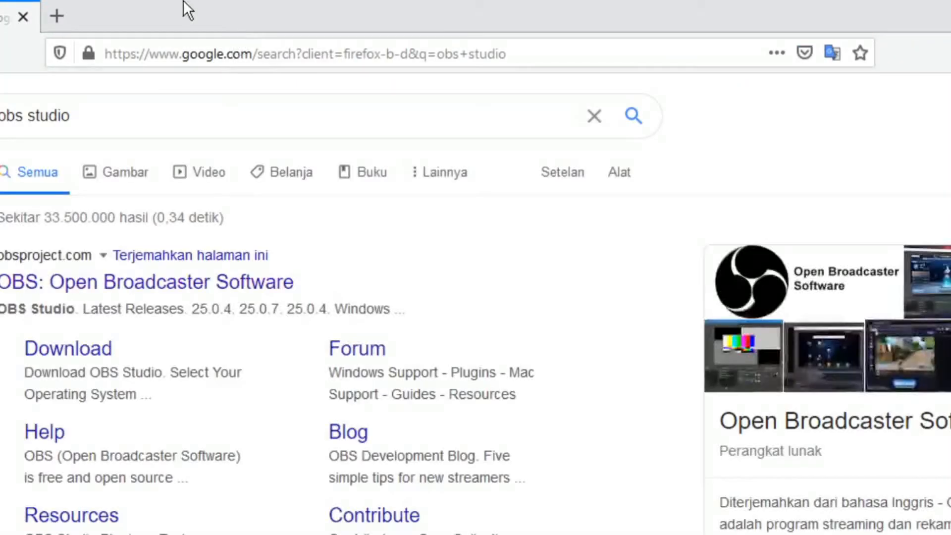
Open obsproject.com from the 'OBS: Open Broadcaster Software' result and browse its Features section.
left_click(235, 293)
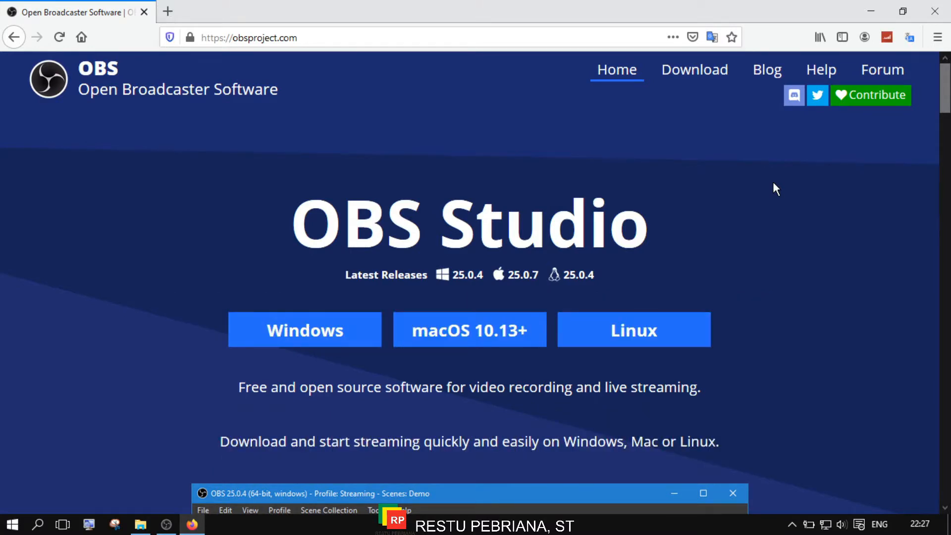
scroll(773, 193, "down", 5)
scroll(797, 237, "up", 3)
scroll(852, 218, "down", 5)
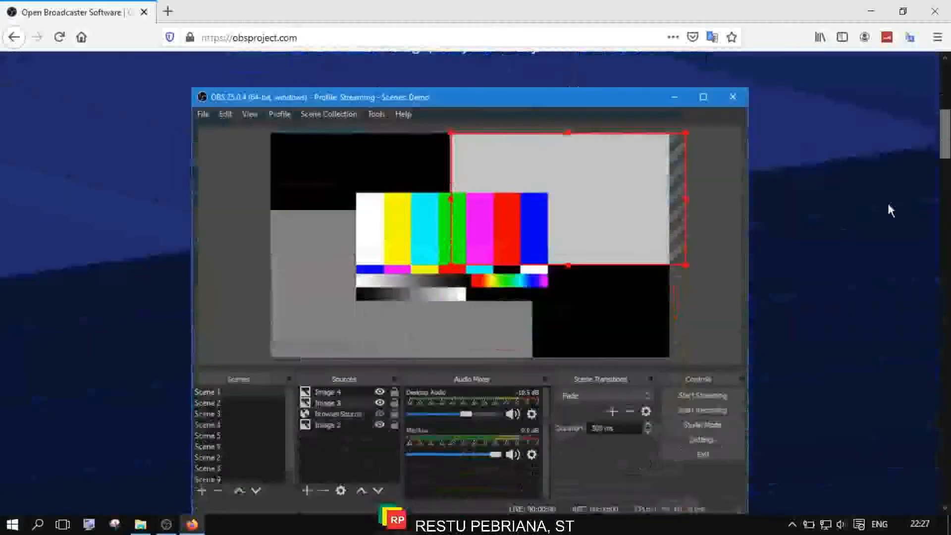
scroll(890, 211, "down", 5)
scroll(890, 211, "up", 10)
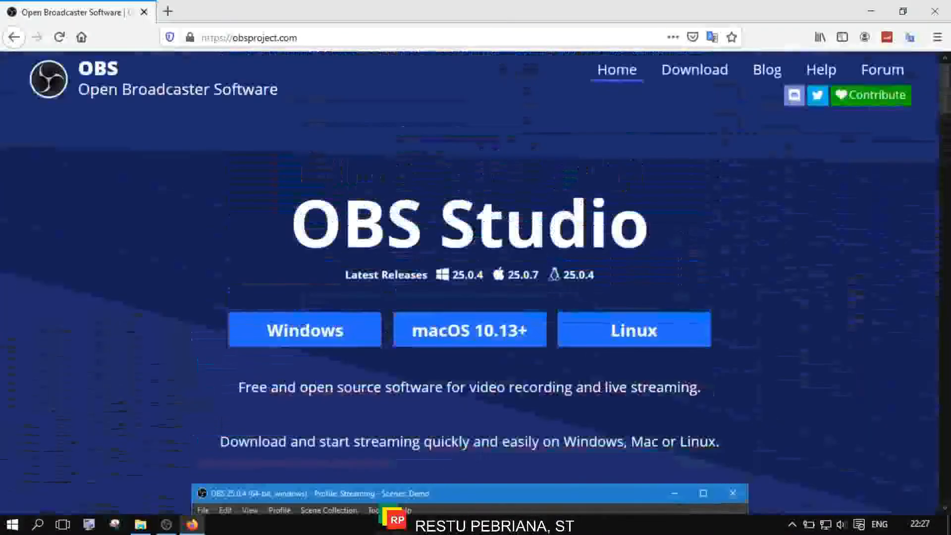
scroll(475, 283, "down", 12)
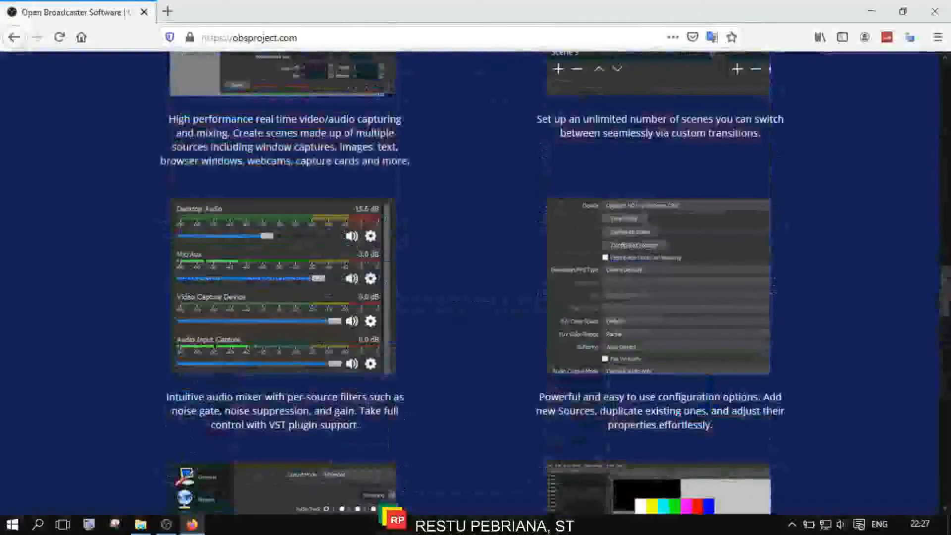
scroll(475, 282, "up", 5)
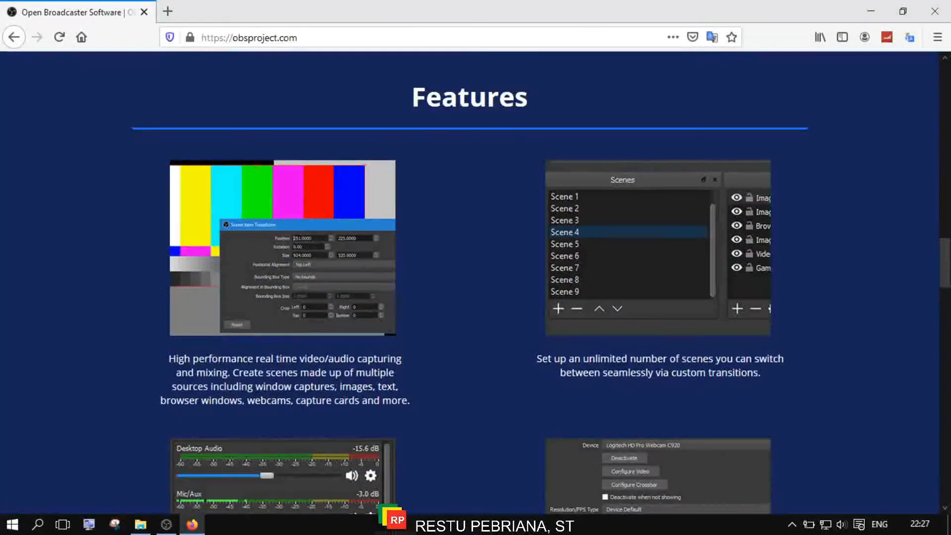
scroll(475, 282, "up", 8)
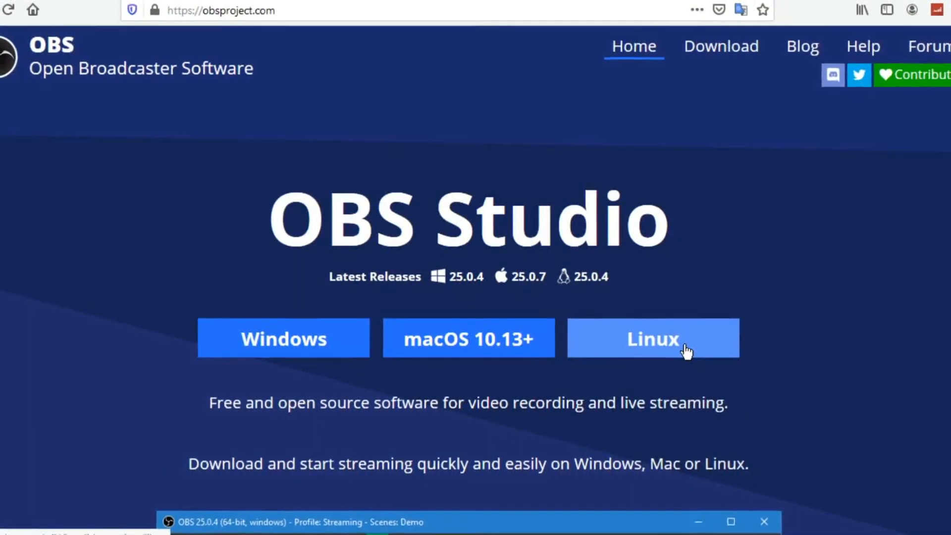
scroll(832, 341, "down", 3)
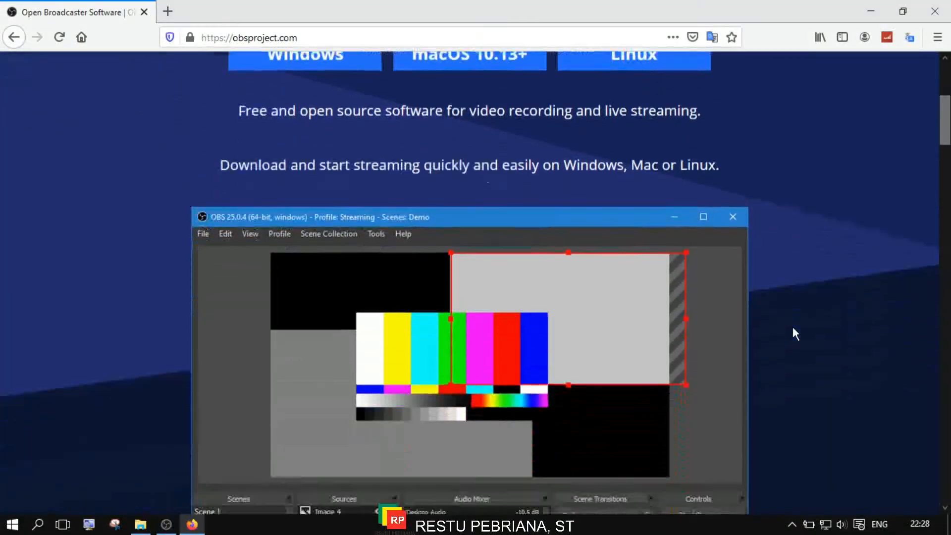
scroll(830, 339, "down", 2)
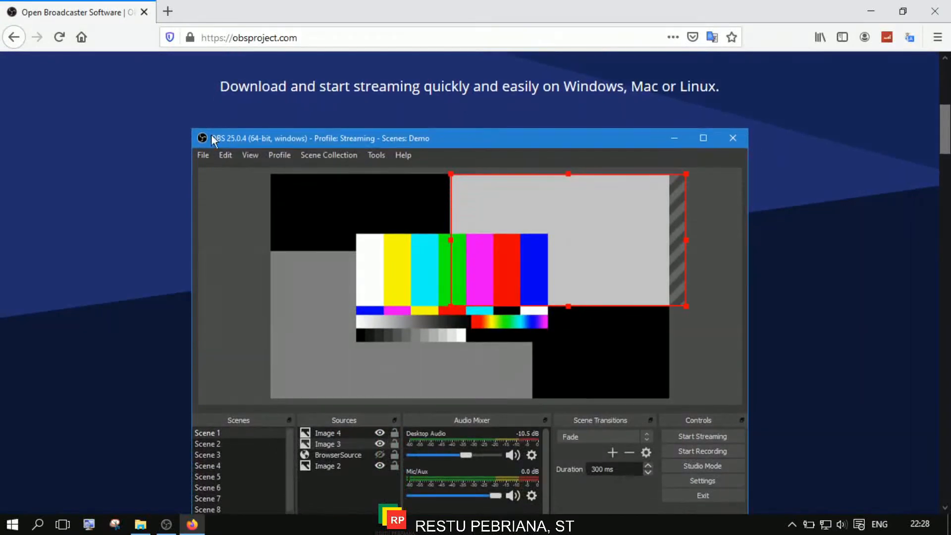
scroll(157, 89, "down", 3)
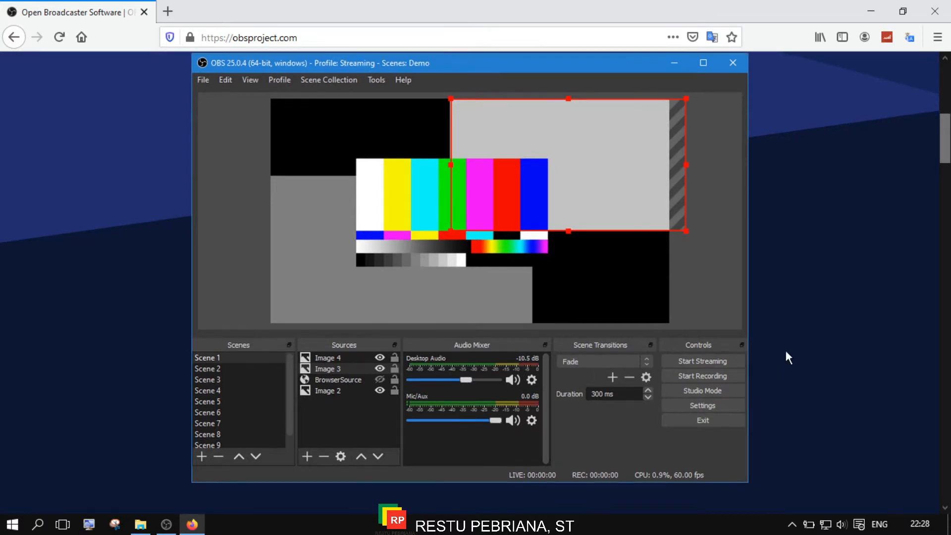
scroll(786, 353, "down", 4)
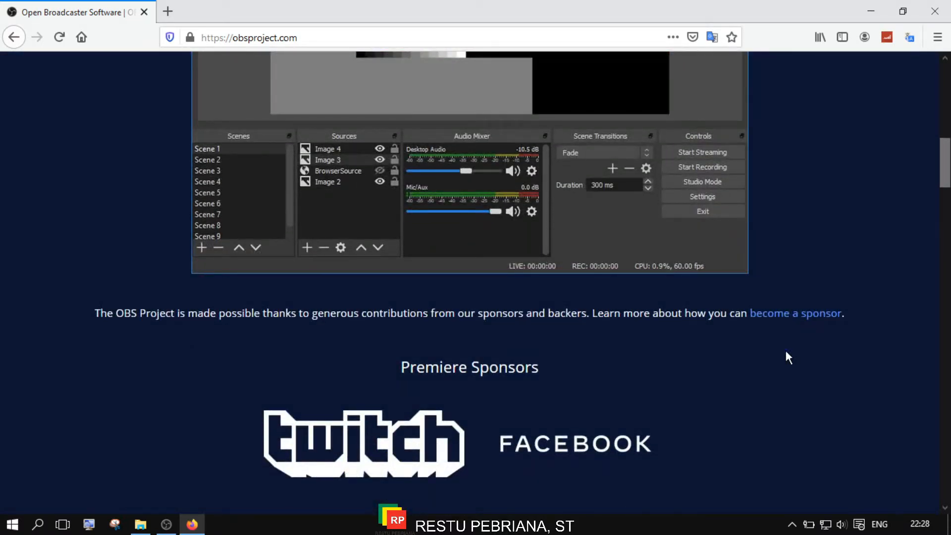
scroll(785, 353, "down", 14)
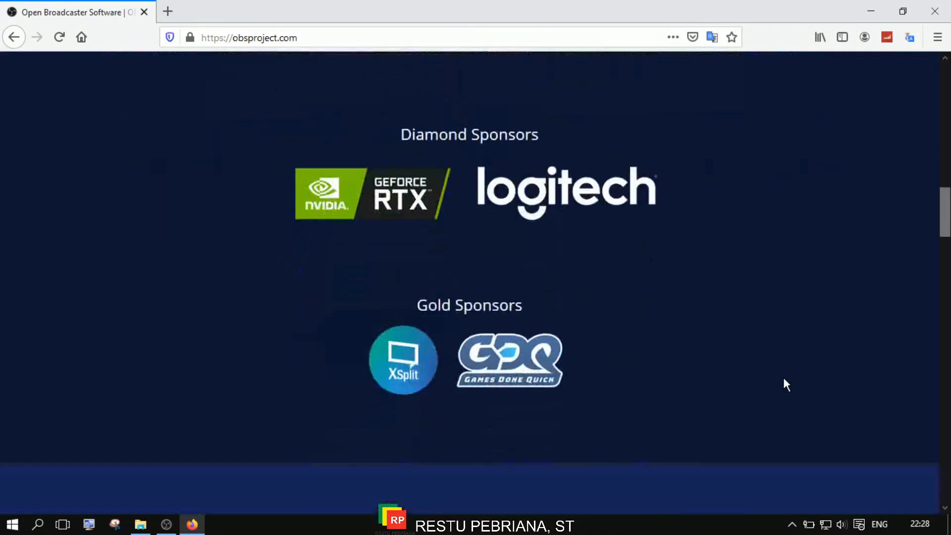
scroll(784, 379, "down", 7)
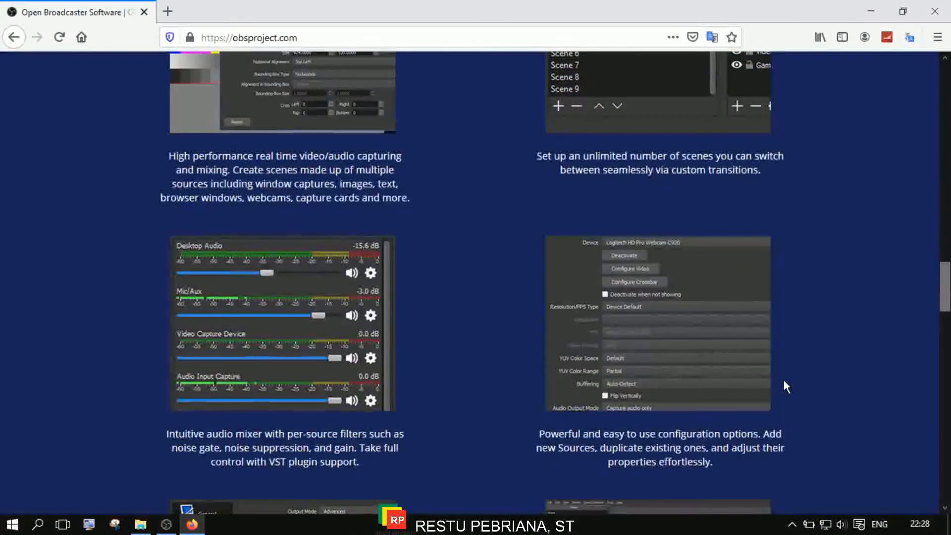
scroll(783, 380, "up", 3)
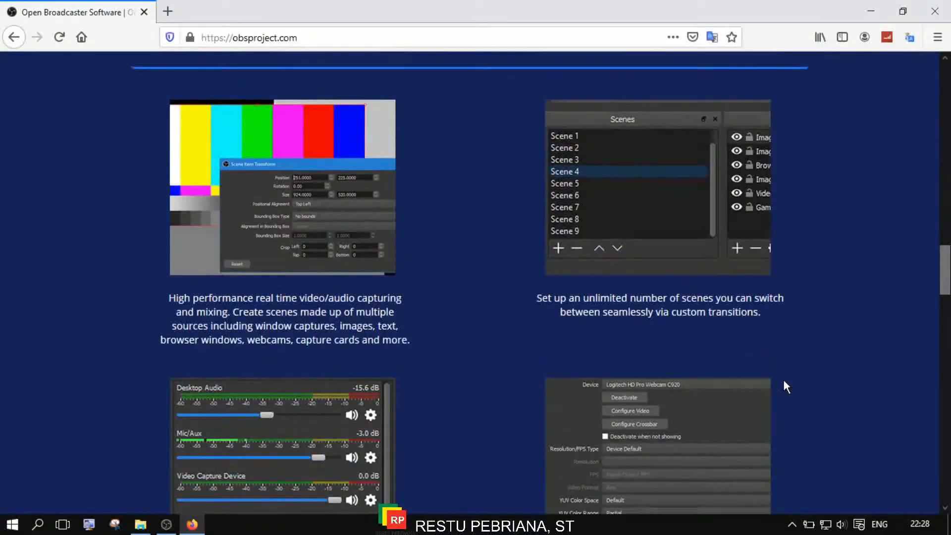
scroll(793, 343, "down", 11)
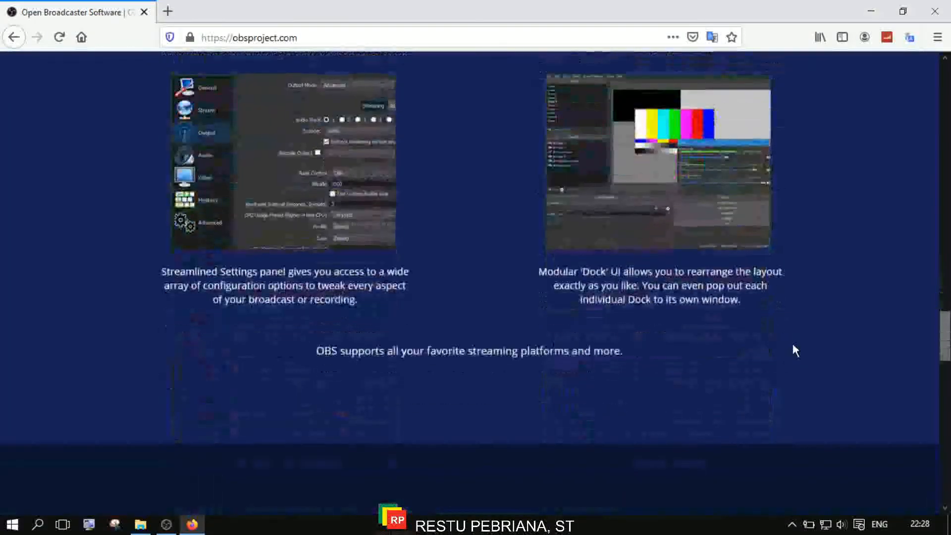
left_click_drag(945, 356, 936, 80)
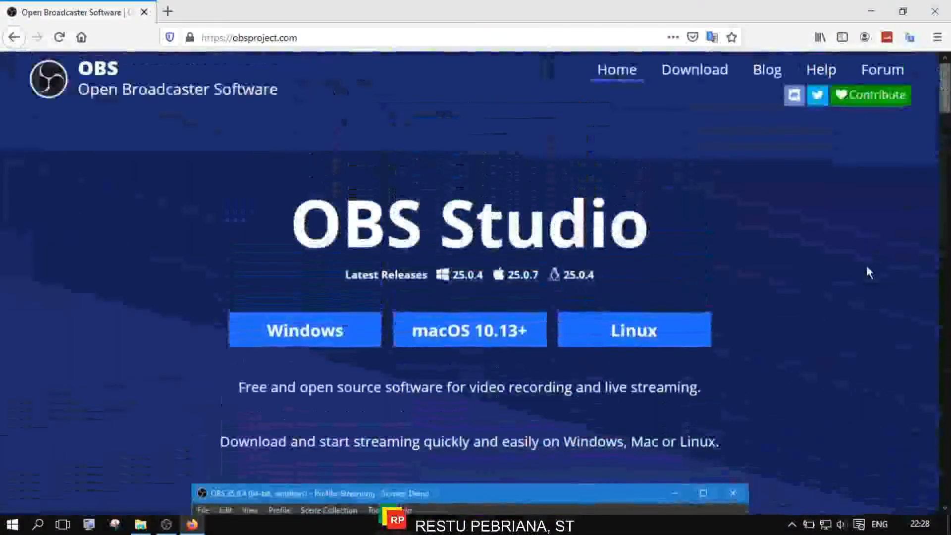
Request the Windows installer, dismiss the save prompt, close Firefox's tabs, and return to OBS.
left_click(319, 332)
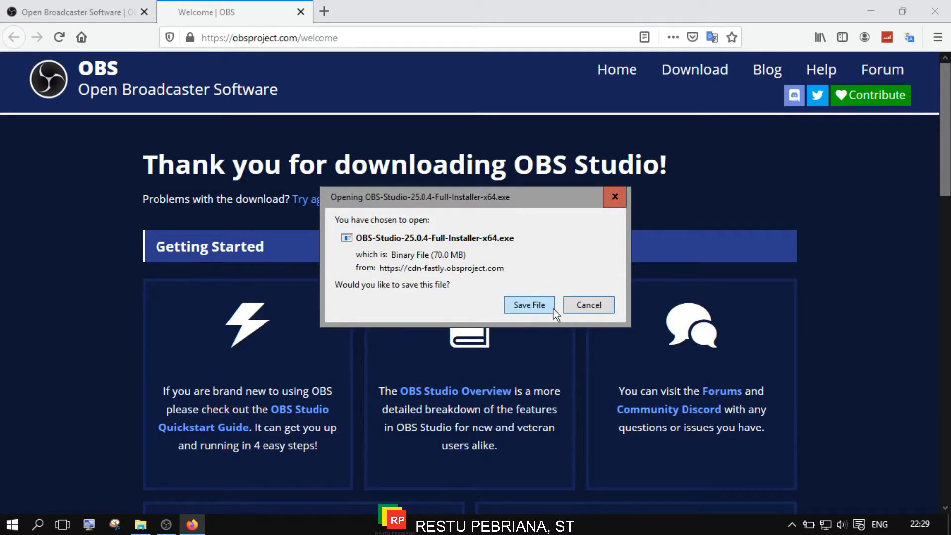
left_click(597, 309)
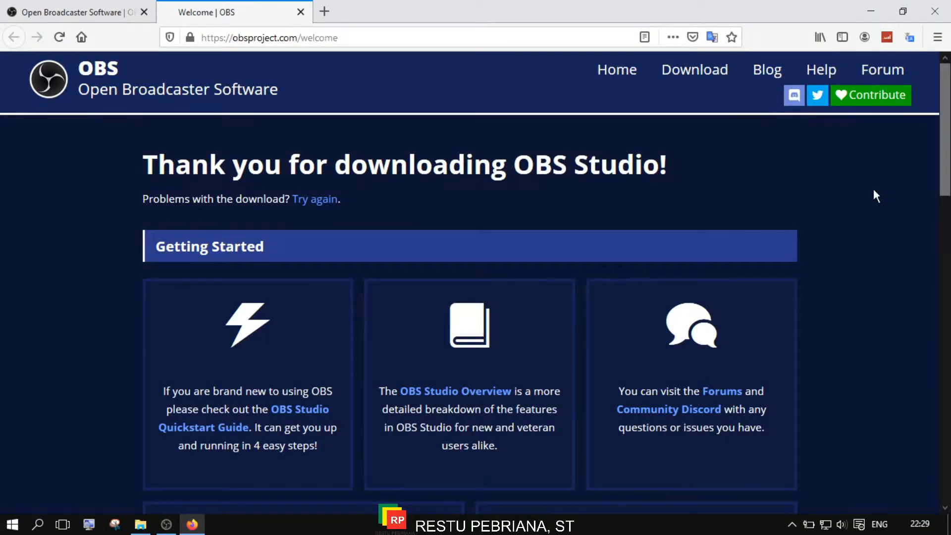
left_click(934, 11)
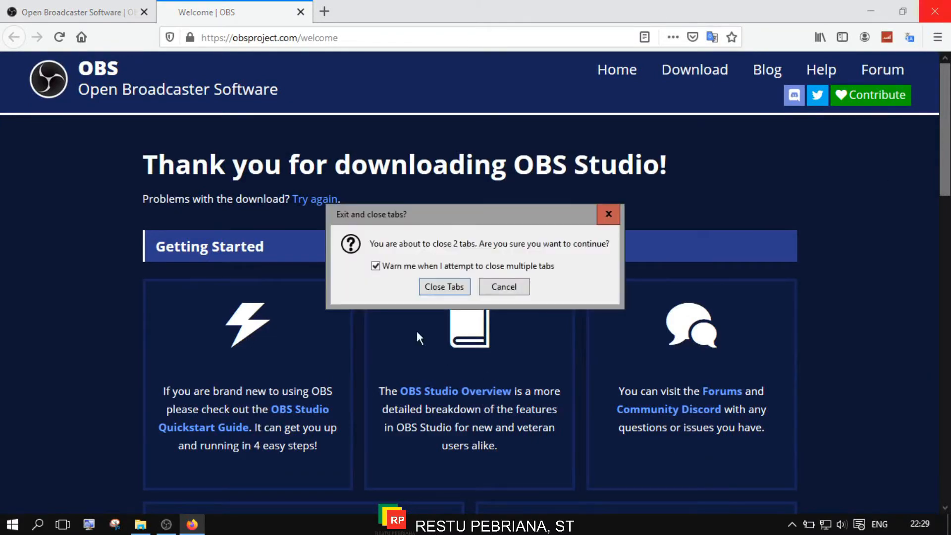
left_click(444, 286)
left_click(167, 524)
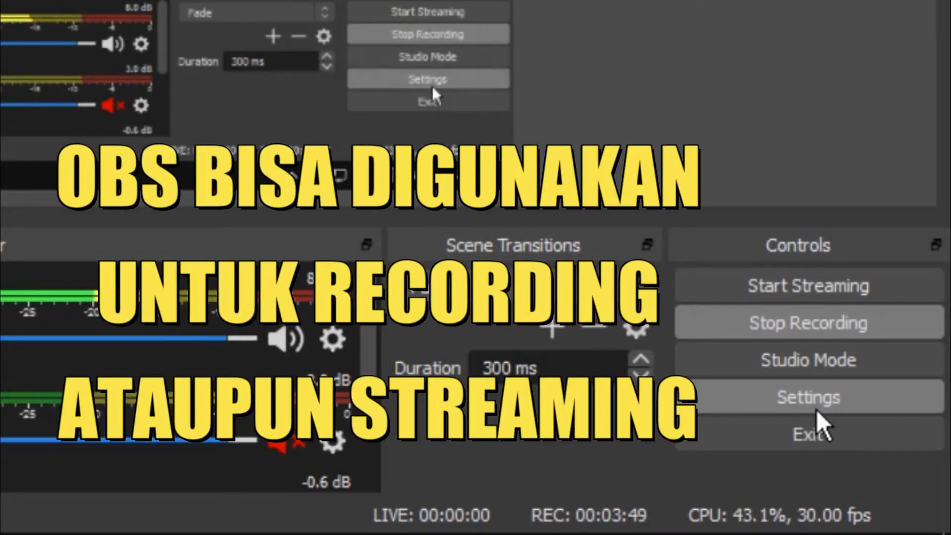
left_click(821, 364)
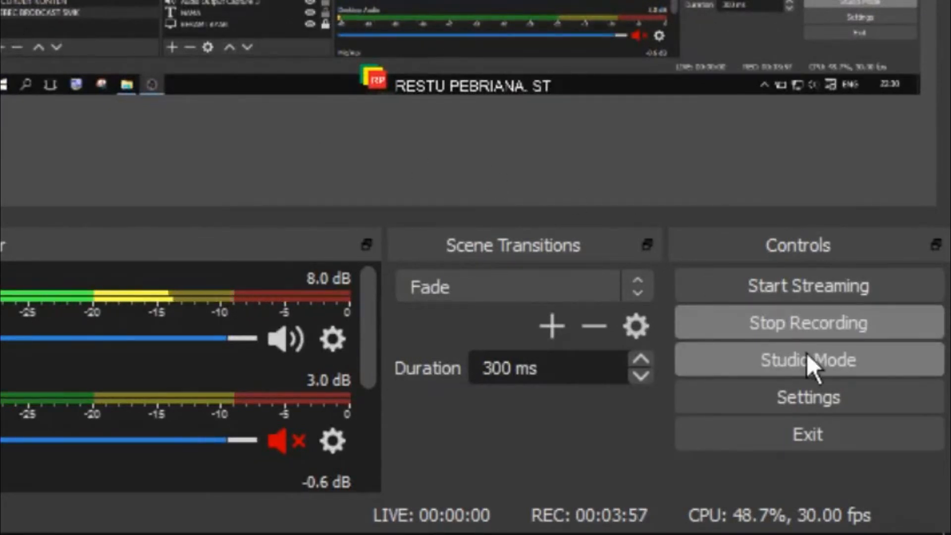
left_click(815, 362)
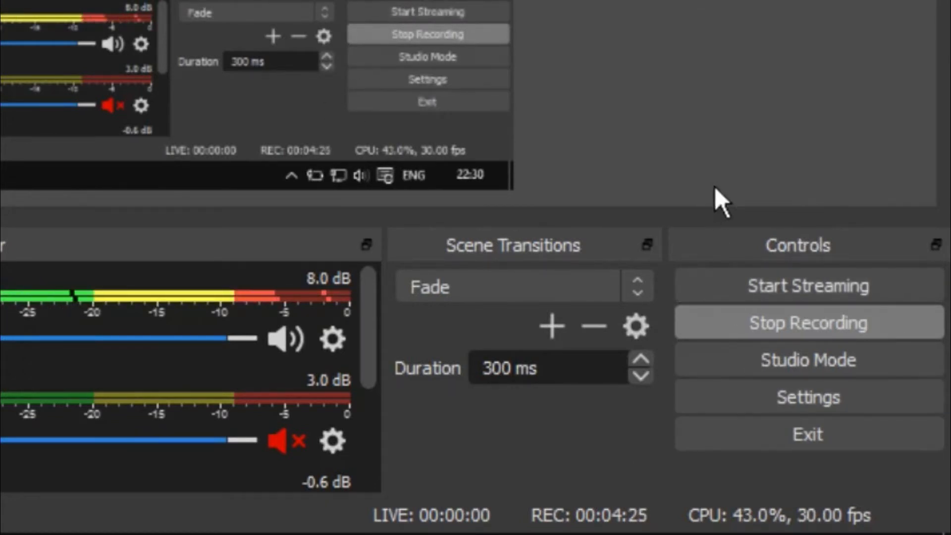
Open Settings, lower Snap Sensitivity to 2,5, and go to the Stream page.
left_click(818, 391)
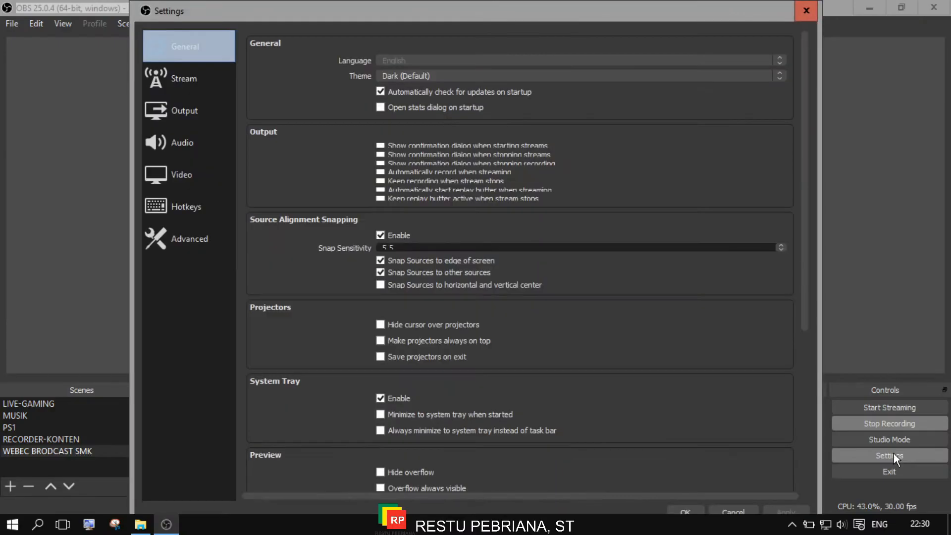
left_click_drag(536, 20, 597, 15)
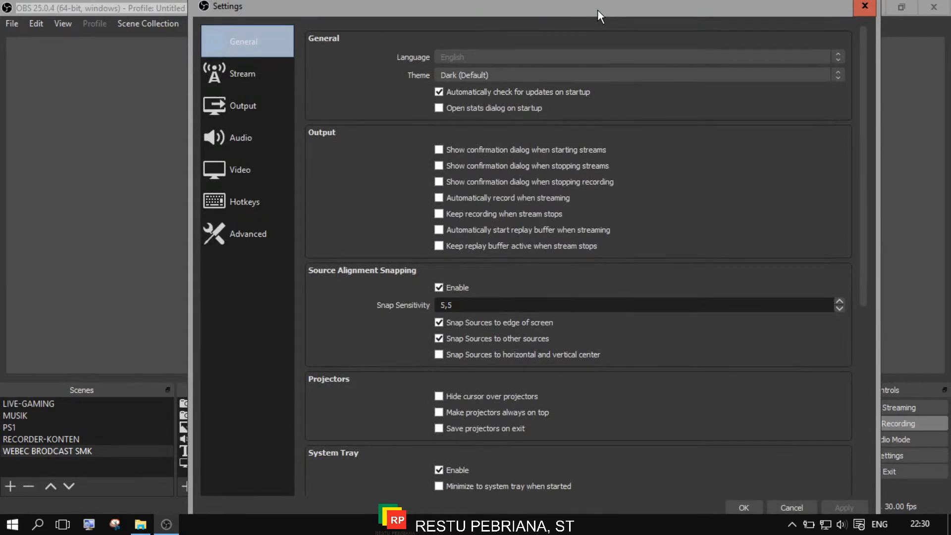
scroll(646, 306, "down", 6)
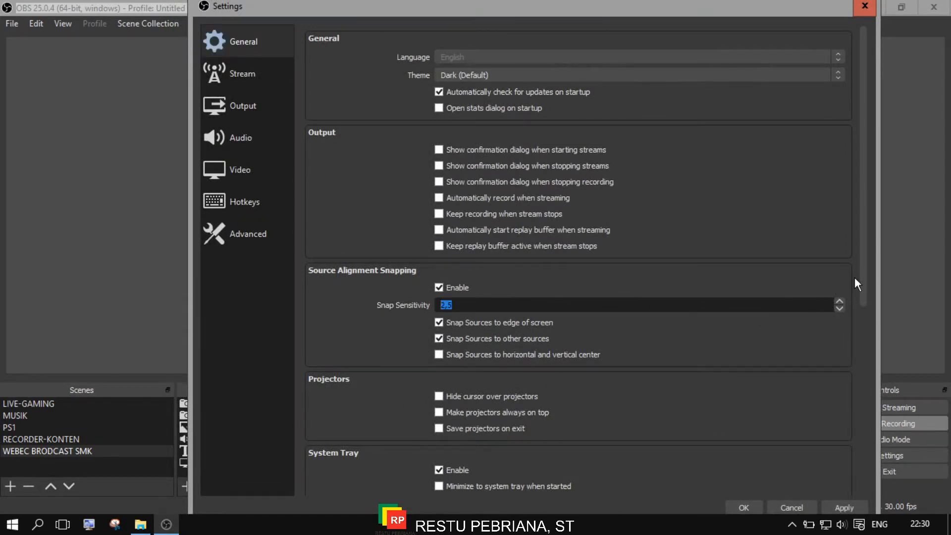
left_click_drag(865, 278, 885, 162)
left_click(241, 31)
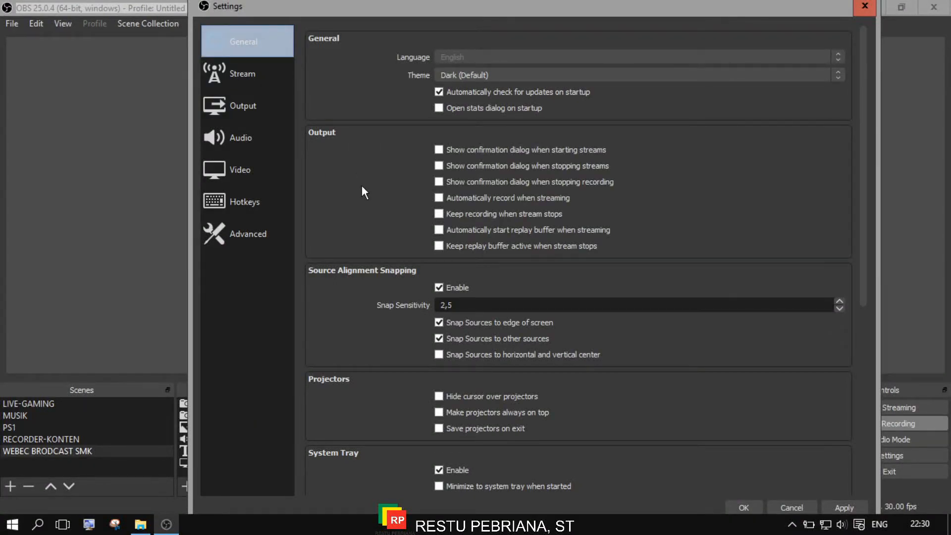
left_click(222, 82)
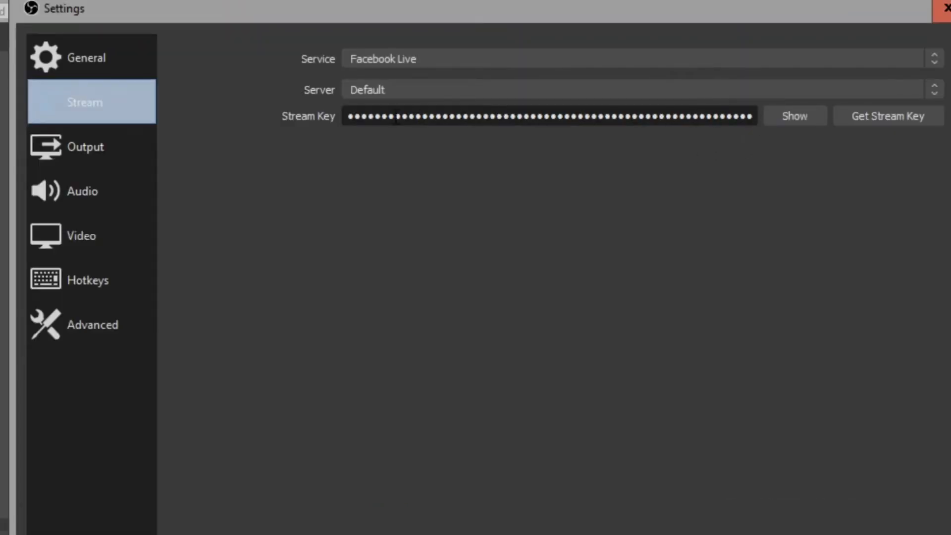
Keep Facebook Live as the streaming service and move to the Output settings page.
left_click(456, 83)
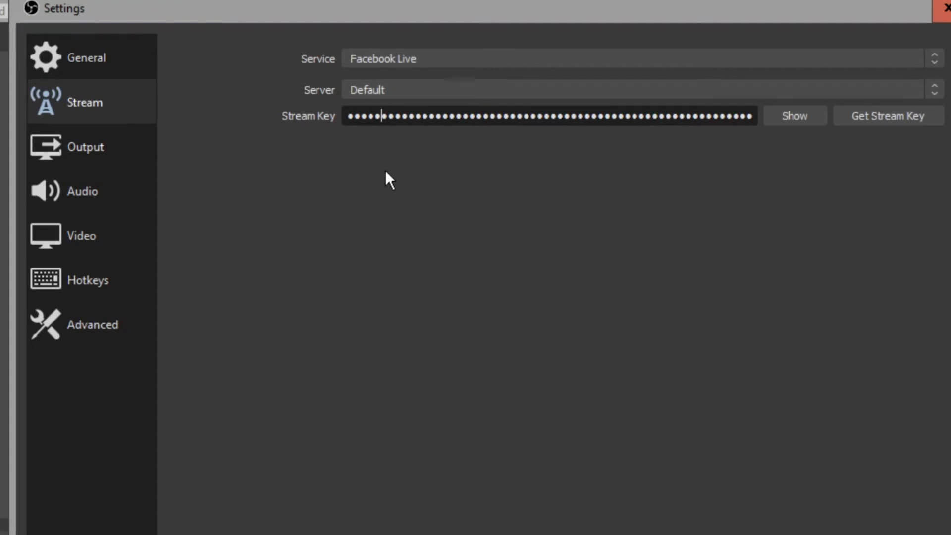
left_click(474, 64)
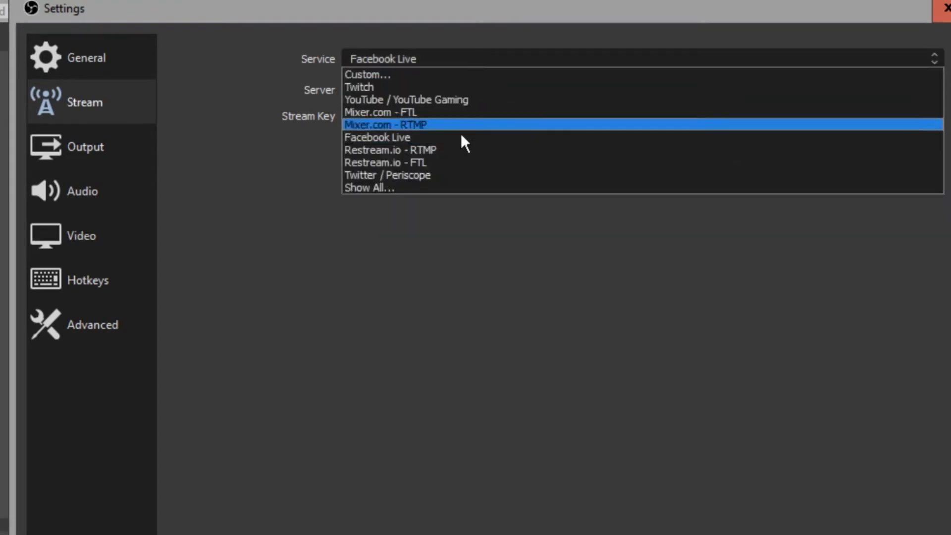
left_click(420, 137)
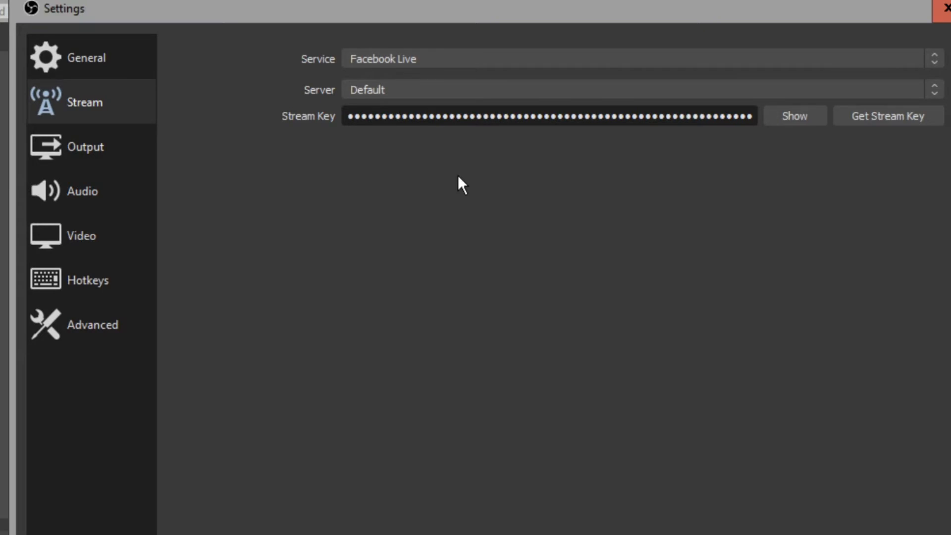
left_click(71, 153)
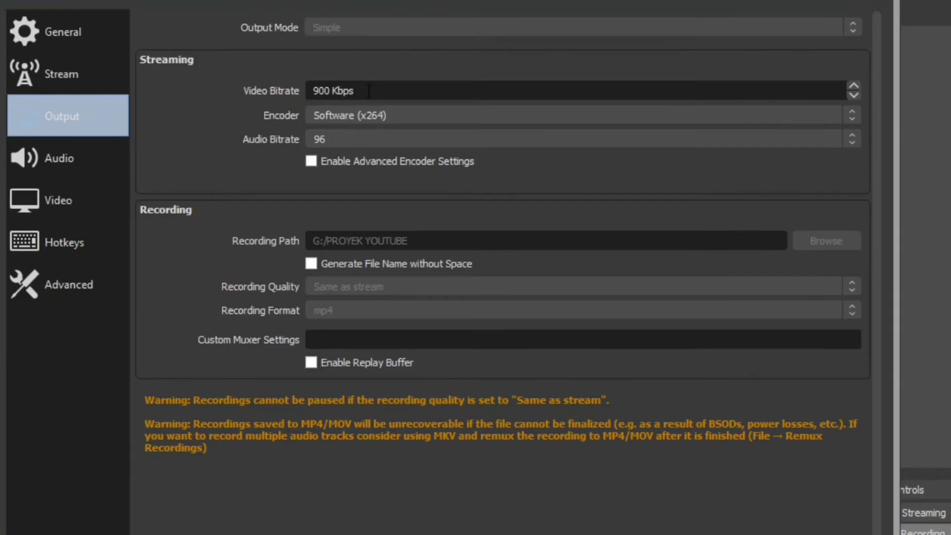
Select the 900 Kbps Video Bitrate value on the Output page.
left_click_drag(467, 86, 411, 86)
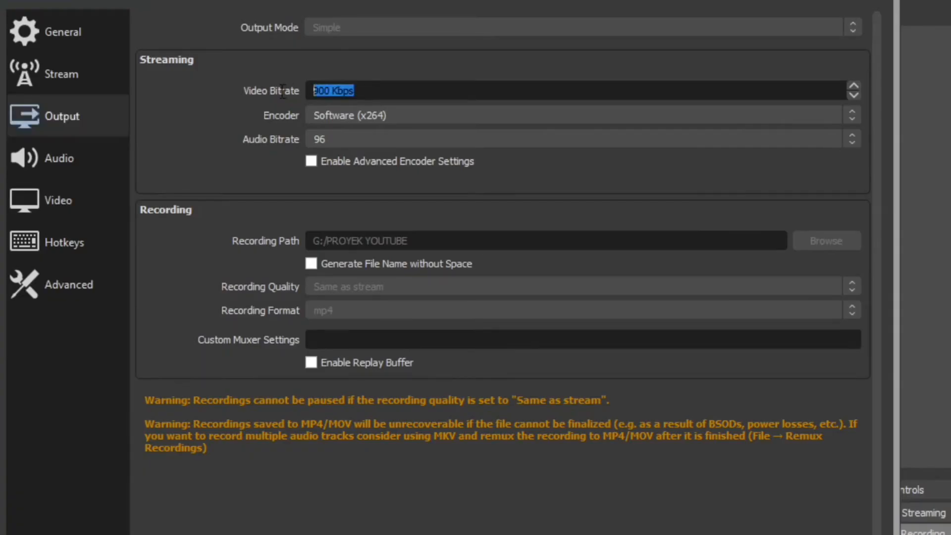
left_click(384, 95)
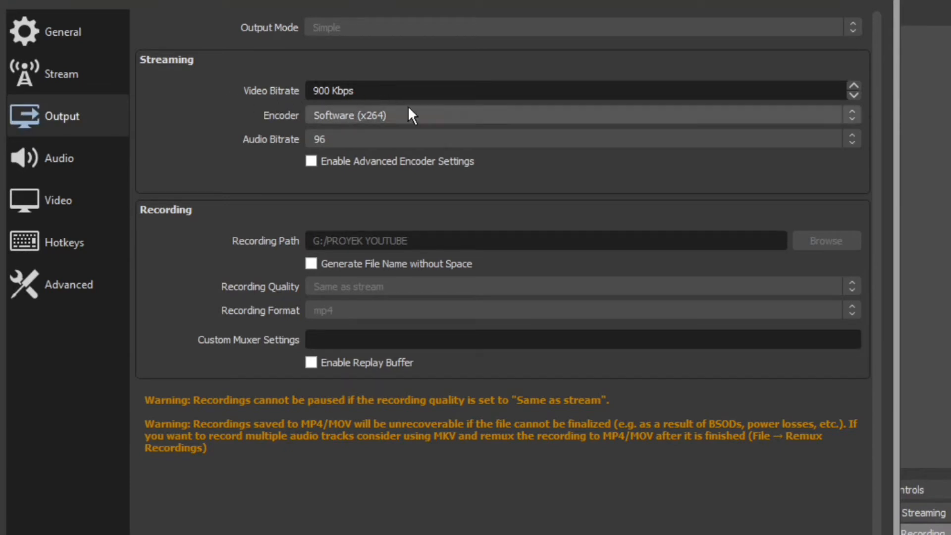
left_click_drag(356, 92, 273, 94)
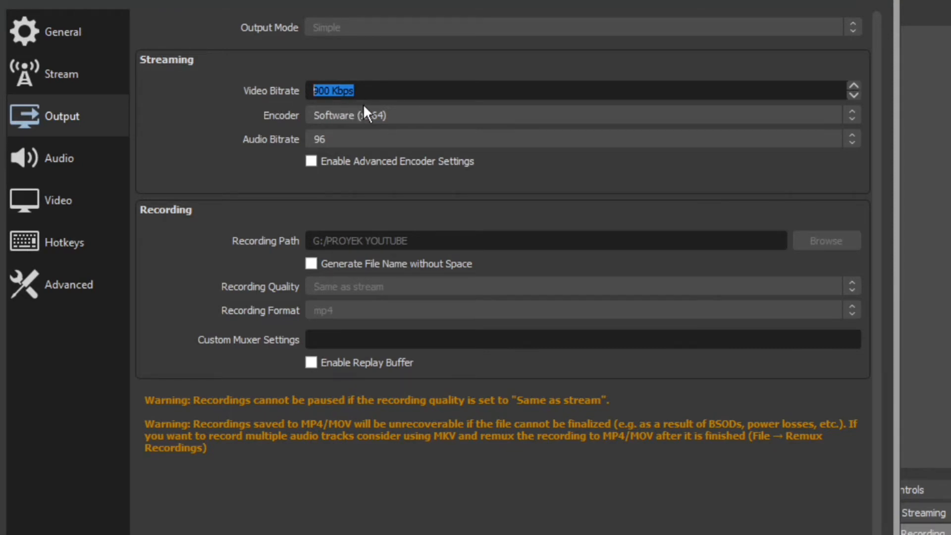
left_click(374, 91)
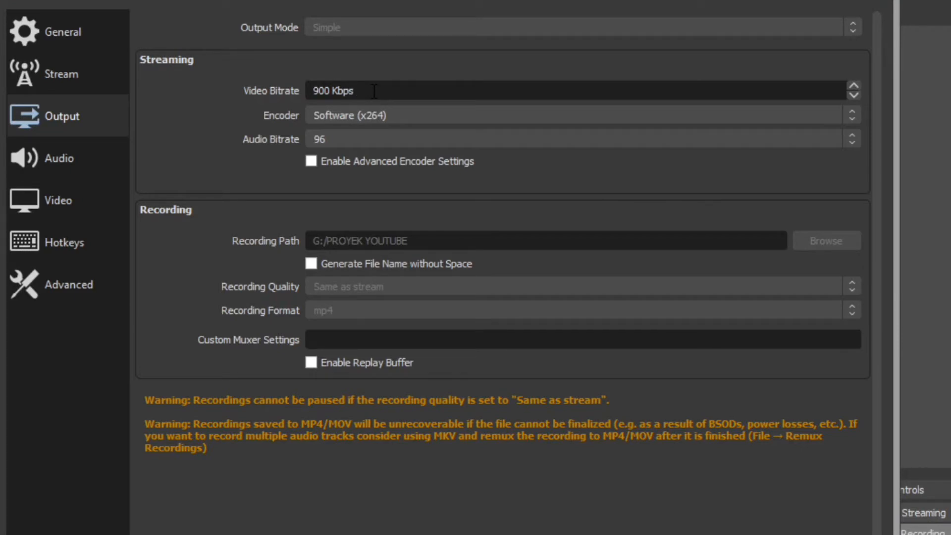
left_click_drag(374, 92, 293, 90)
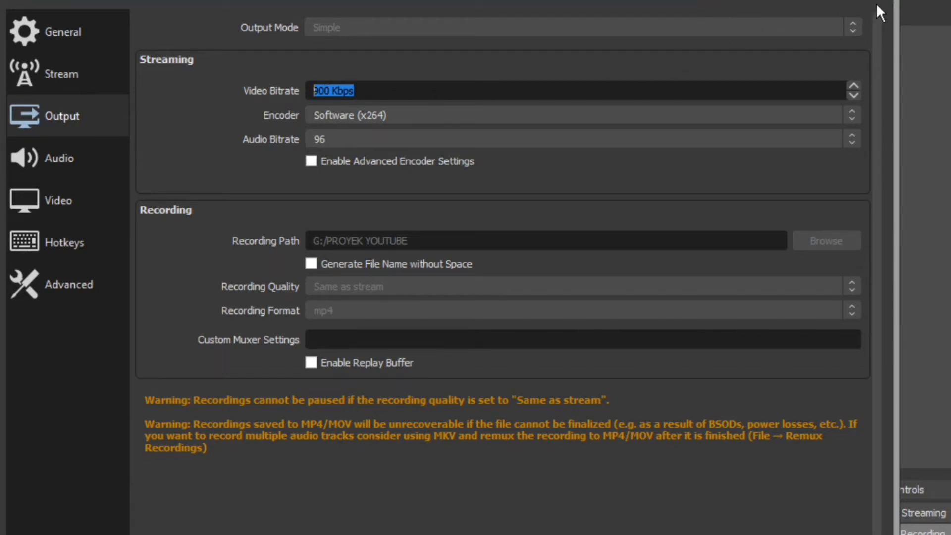
Close Settings without saving, backing out of the Confirm Changes prompt and cancelling.
left_click(864, 5)
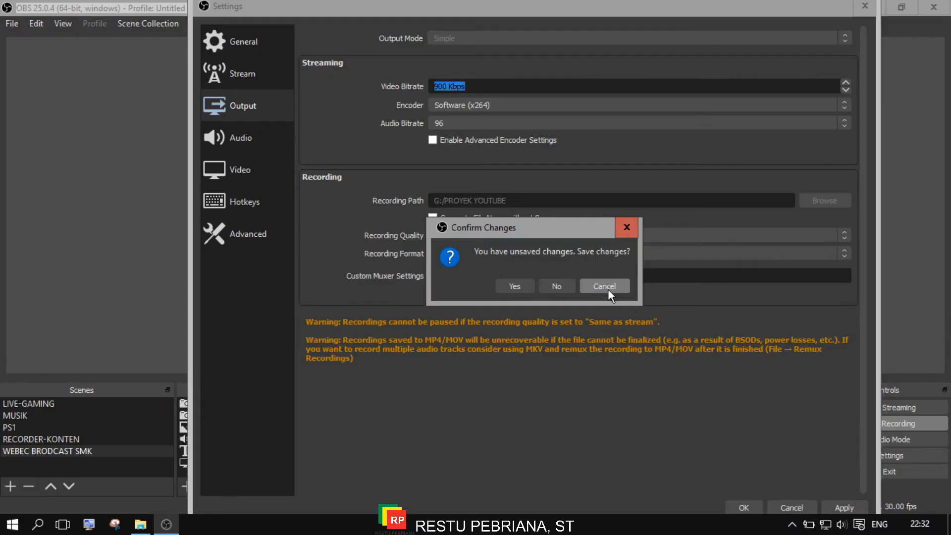
left_click(608, 289)
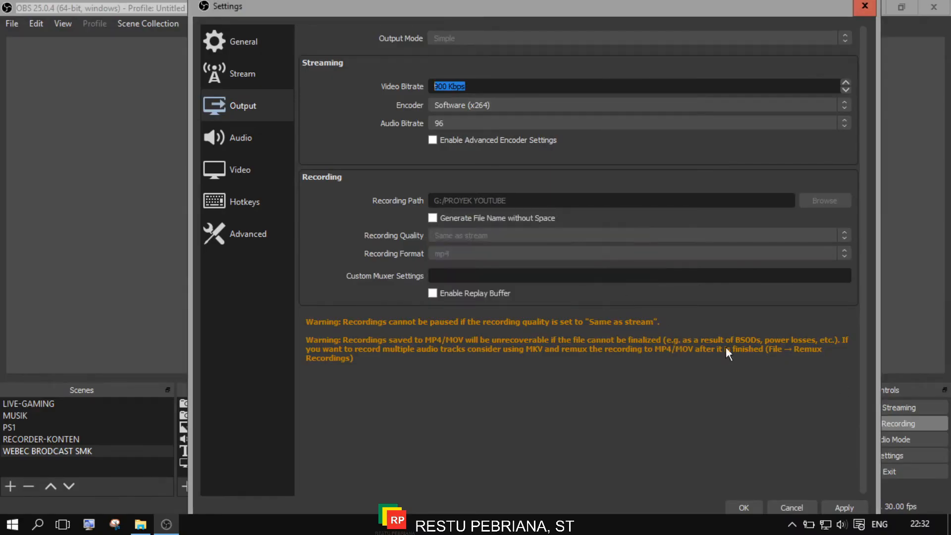
left_click(798, 507)
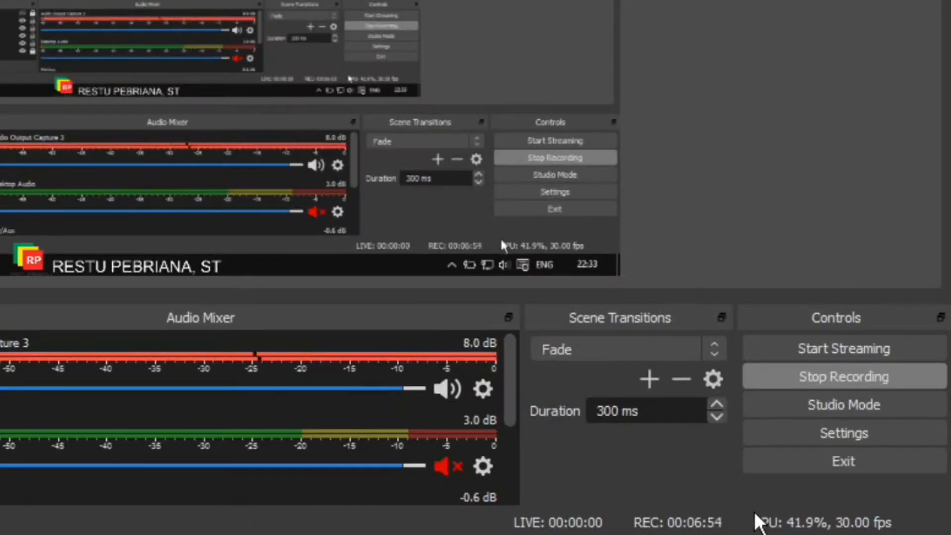
left_click(812, 357)
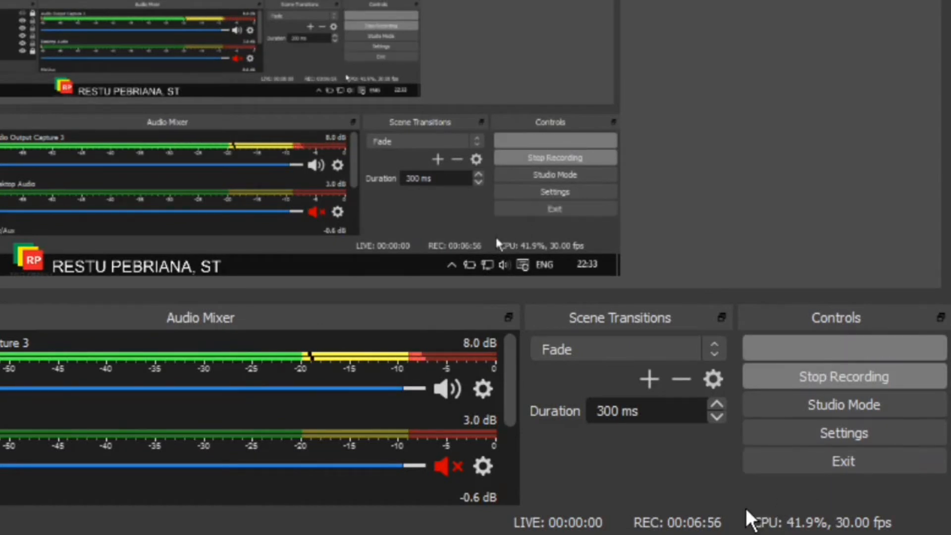
left_click(374, 129)
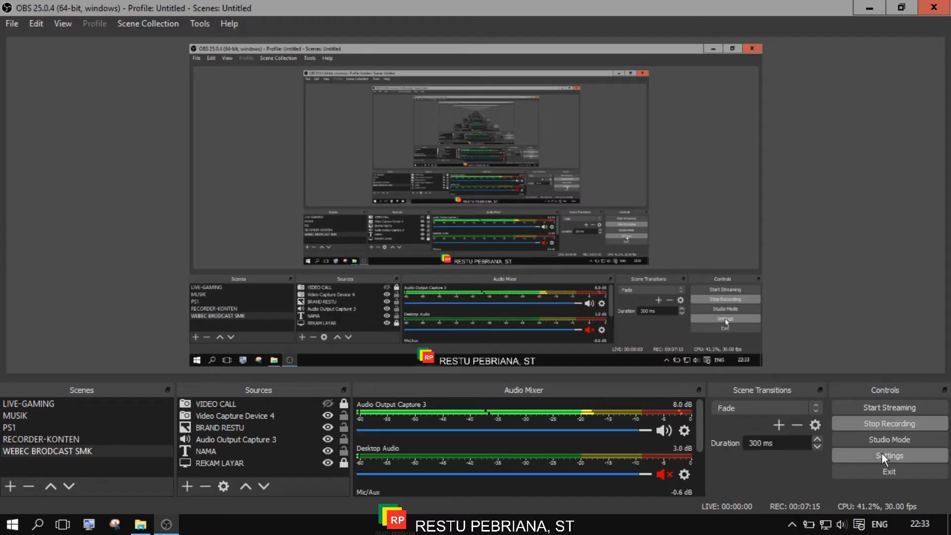
Reopen Settings on the Output page and select the 900 Kbps Video Bitrate value.
left_click(842, 433)
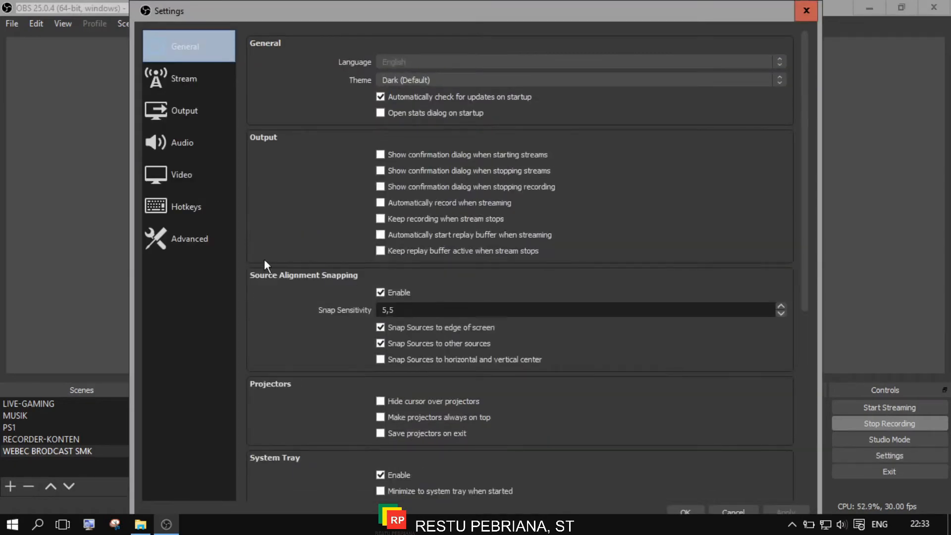
left_click(188, 118)
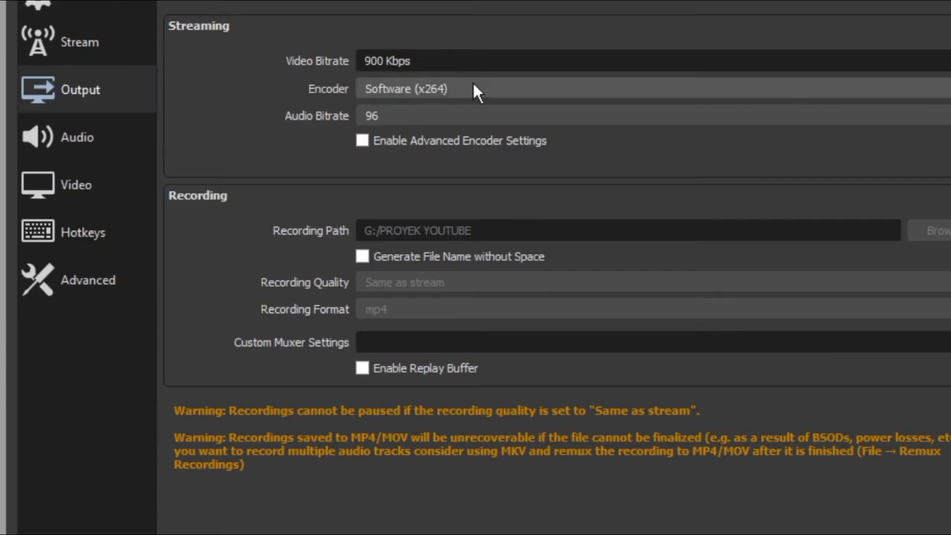
left_click_drag(468, 59, 332, 59)
left_click(465, 64)
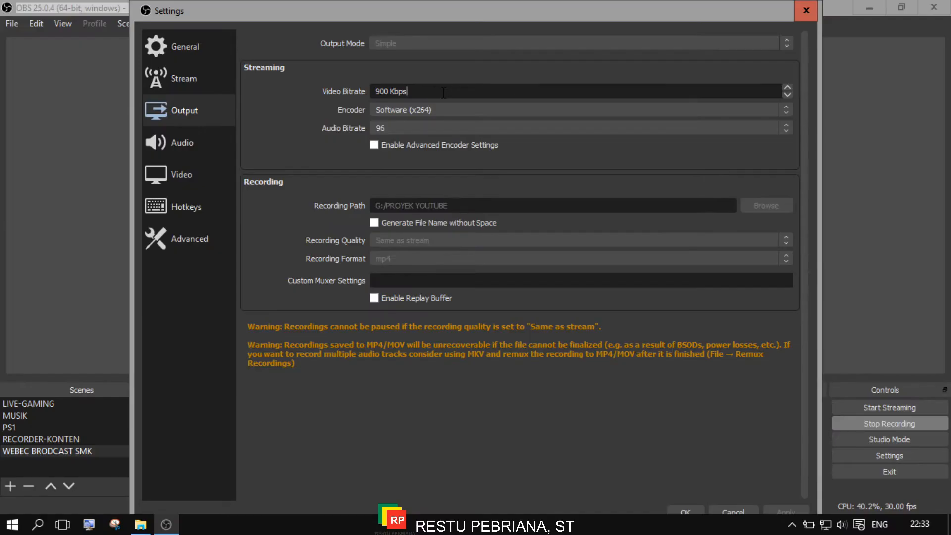
left_click_drag(465, 63, 309, 56)
left_click(440, 94)
left_click_drag(427, 92, 330, 91)
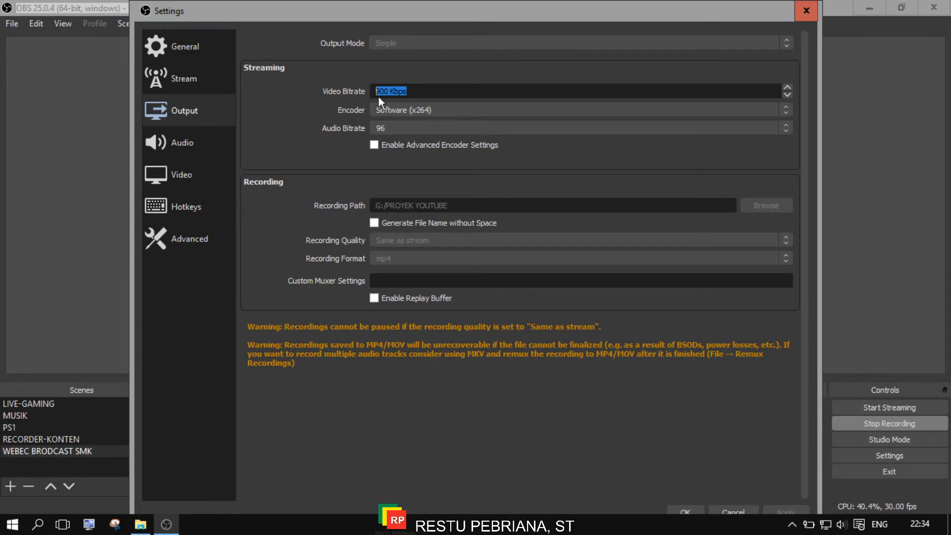
left_click(451, 90)
left_click_drag(451, 91, 364, 95)
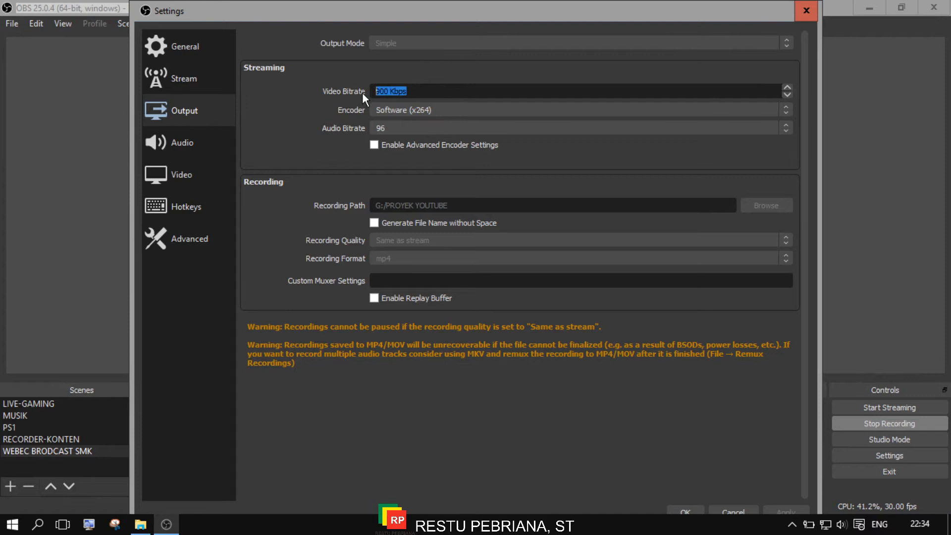
left_click(422, 93)
left_click_drag(446, 93, 352, 99)
left_click(398, 94)
left_click(463, 107)
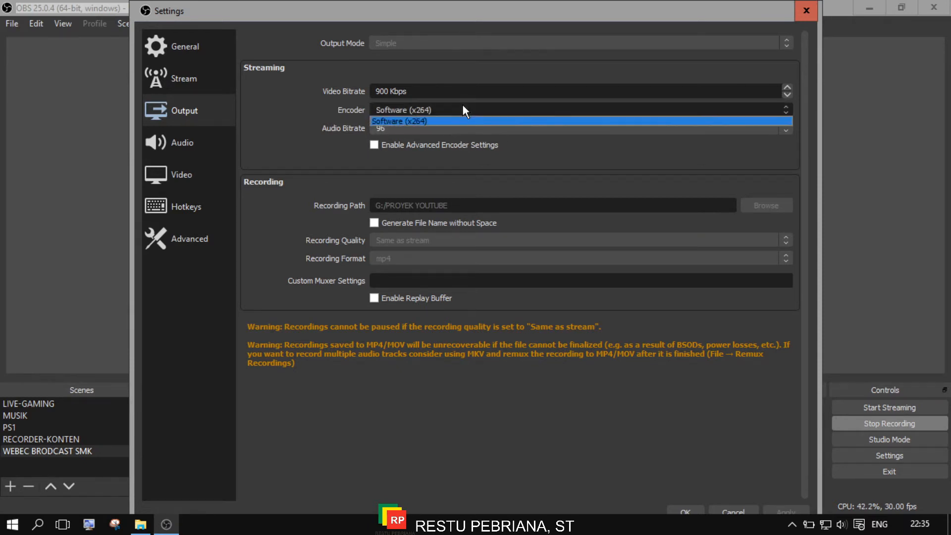
left_click(462, 110)
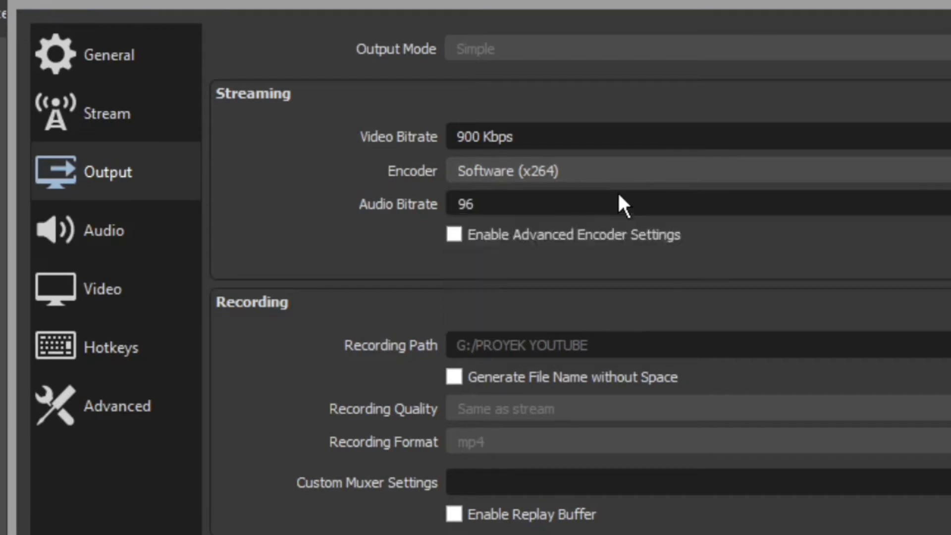
left_click(463, 124)
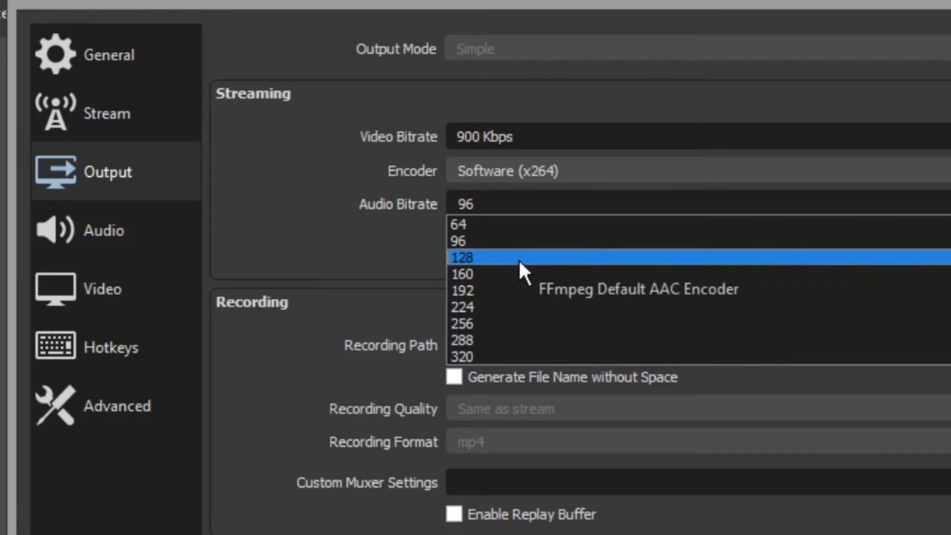
left_click(325, 181)
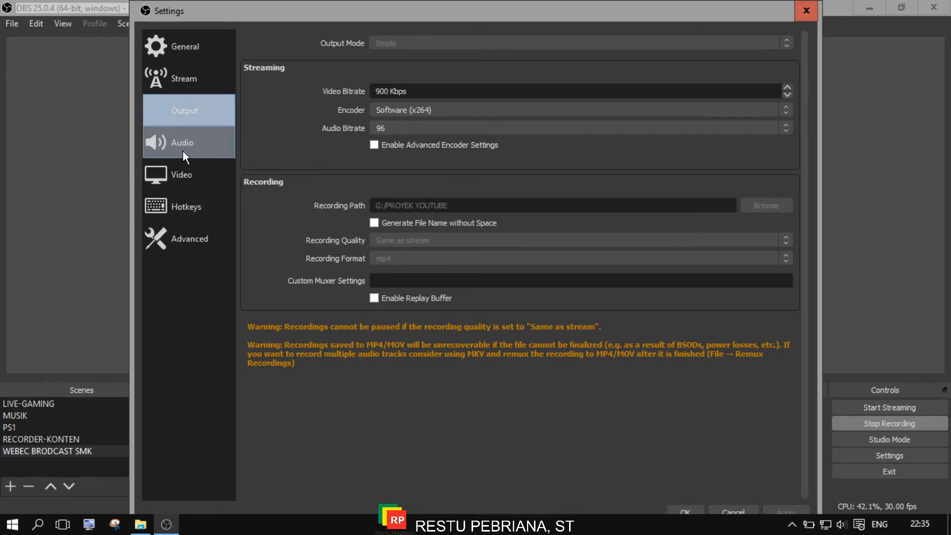
Under Advanced, set Maximum Retries to 18, leave Process Priority at Normal, then return to General.
left_click(195, 237)
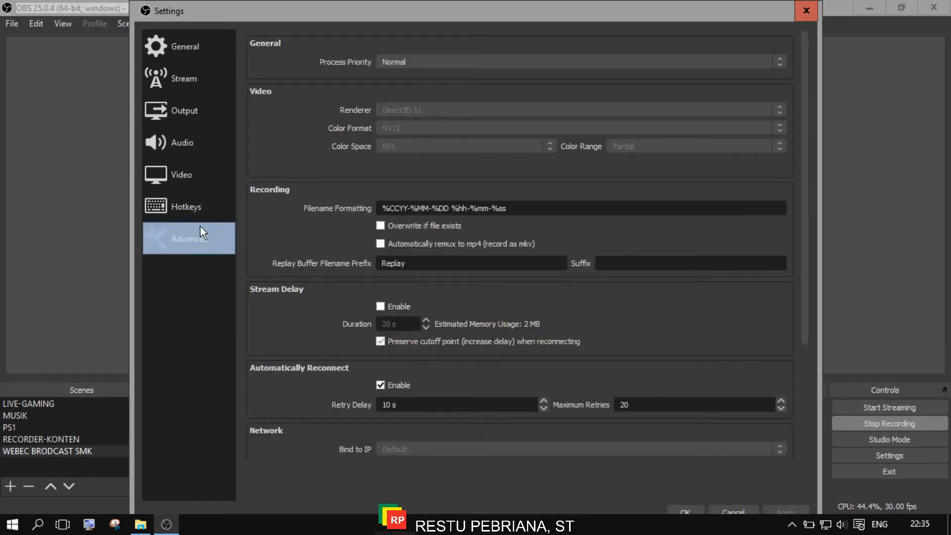
scroll(592, 304, "down", 3)
scroll(692, 322, "down", 3)
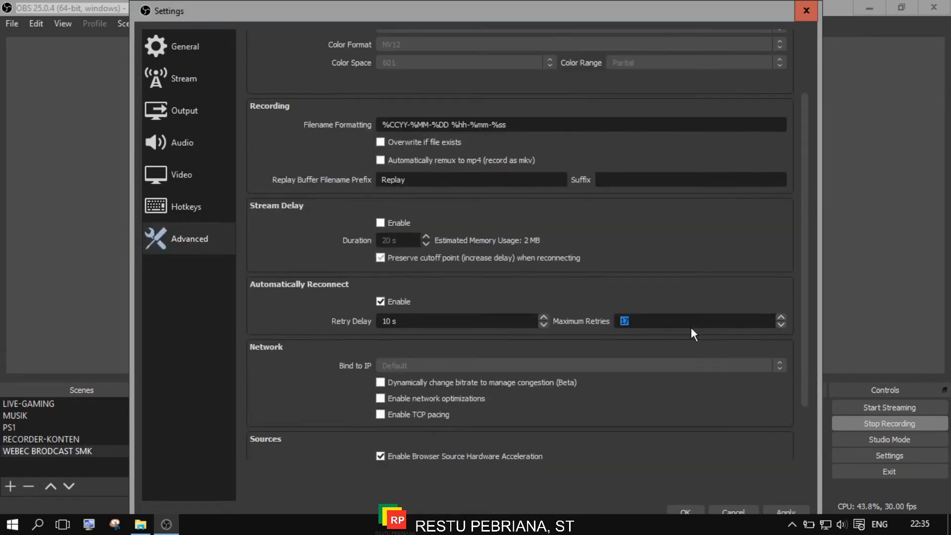
scroll(690, 324, "up", 3)
scroll(402, 241, "up", 3)
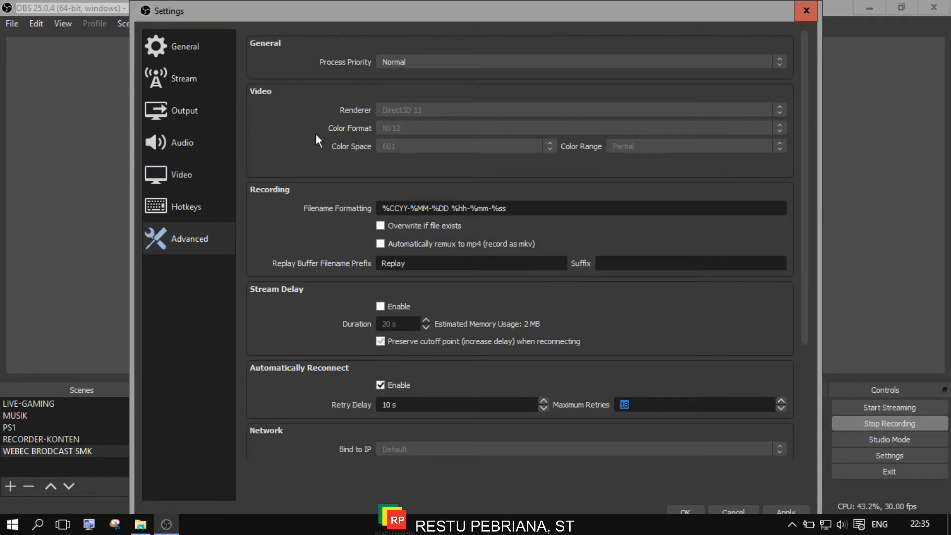
left_click(502, 58)
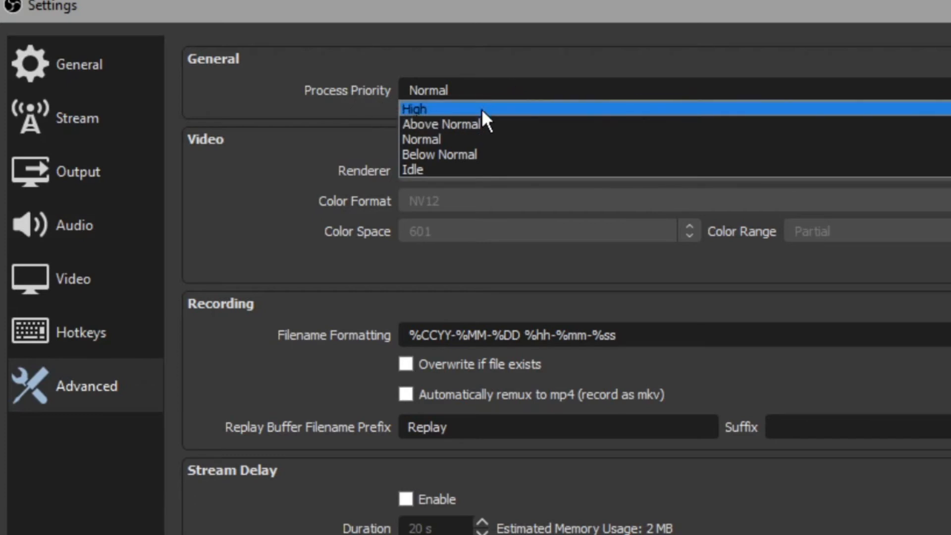
left_click(590, 70)
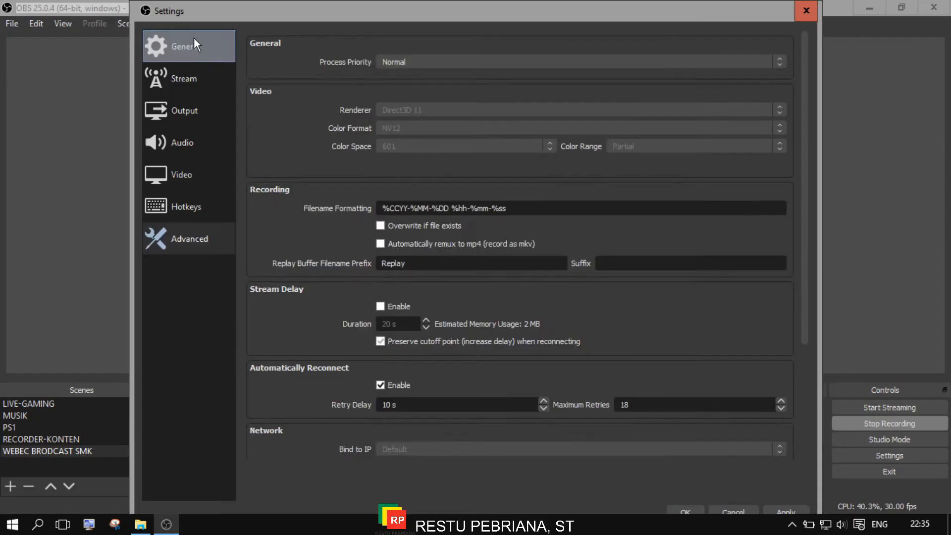
left_click(74, 64)
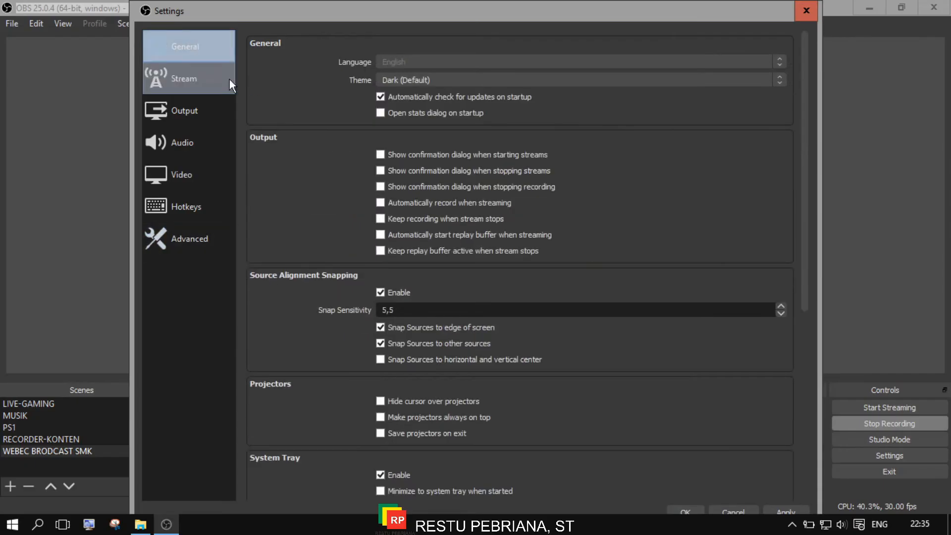
Close Settings discarding changes, then preview the PS1 and MUSIK scenes.
left_click(794, 22)
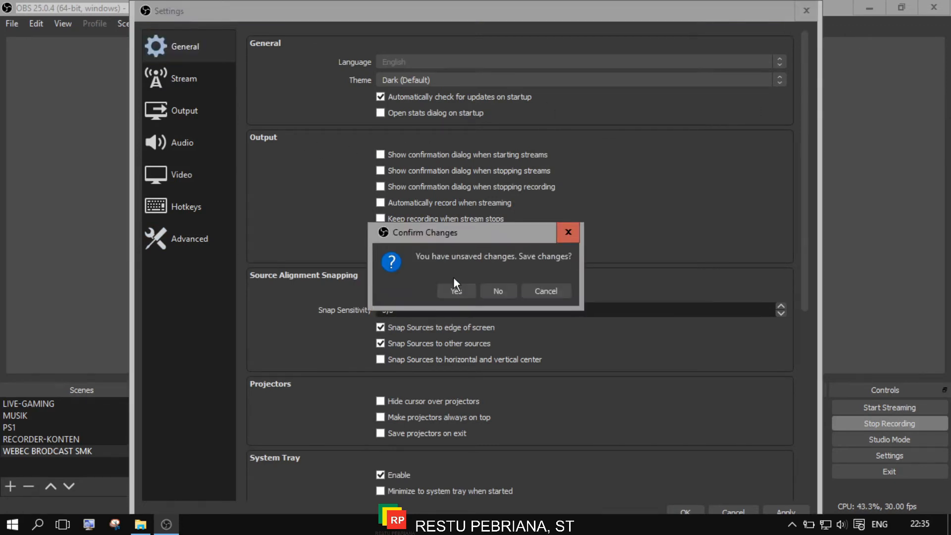
left_click(500, 292)
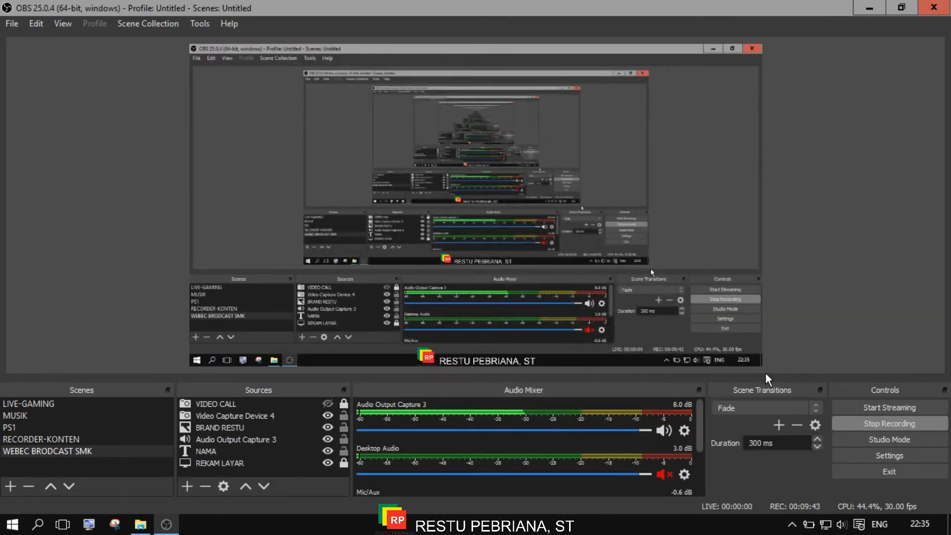
left_click(109, 427)
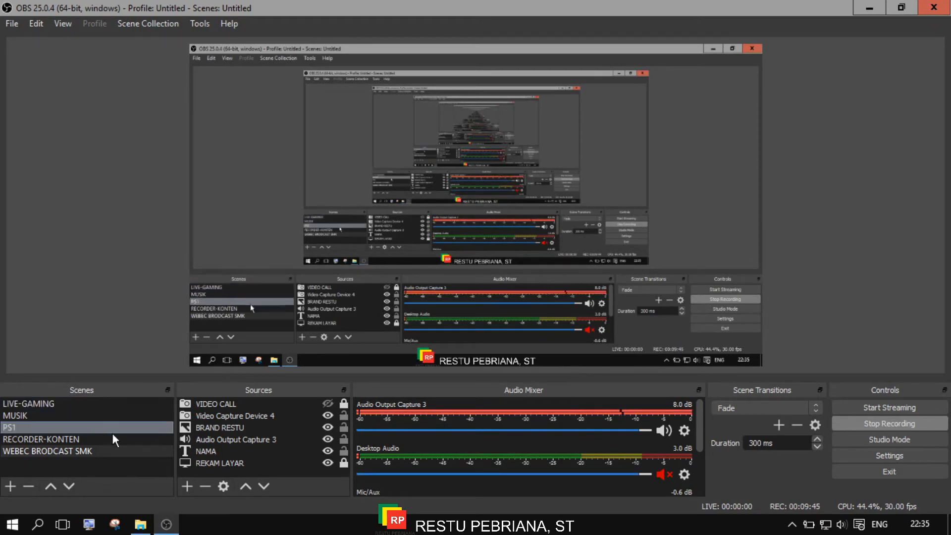
left_click(102, 439)
left_click(74, 451)
left_click(75, 417)
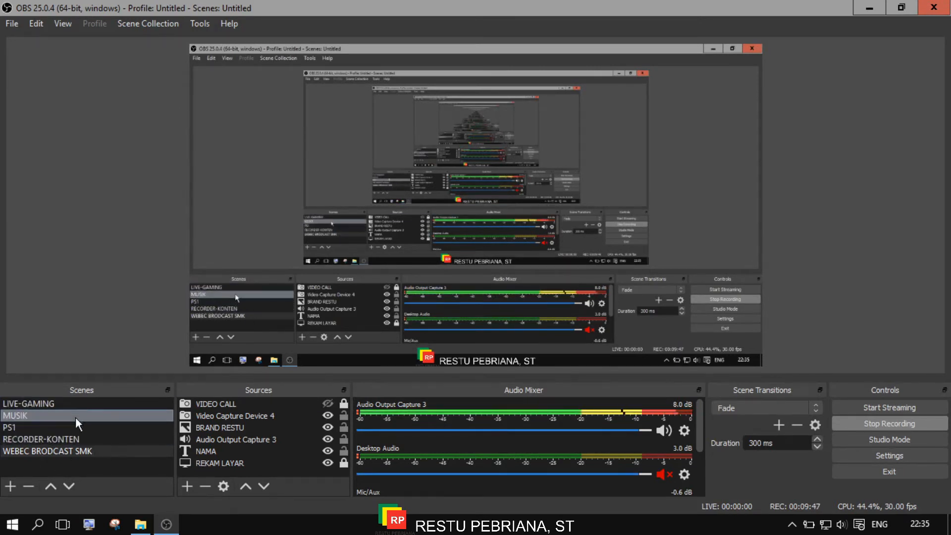
Flip through the LIVE-GAMING, MUSIK, PS1, RECORDER-KONTEN and WEBEC BRODCAST SMK scenes.
left_click(71, 427)
left_click(68, 439)
left_click(48, 403)
left_click(46, 426)
left_click(48, 415)
left_click(49, 404)
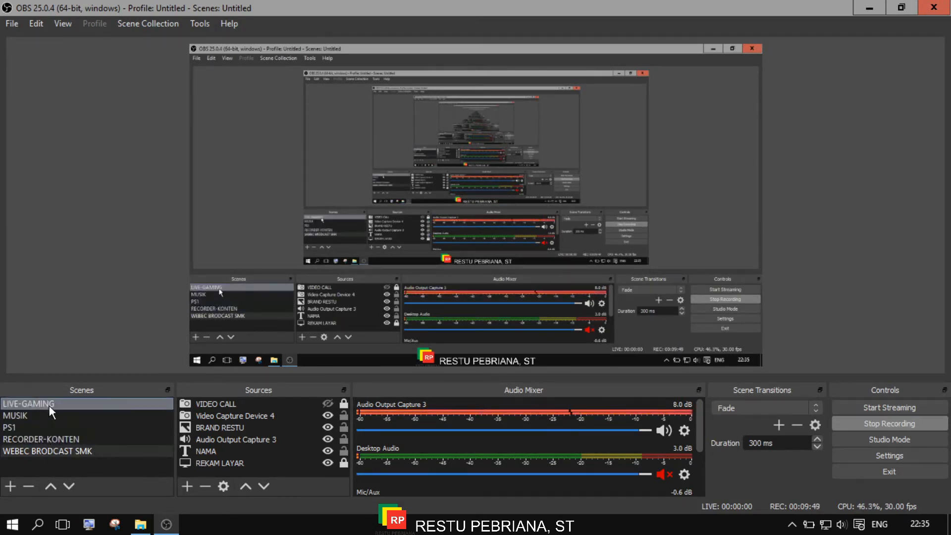
left_click(66, 414)
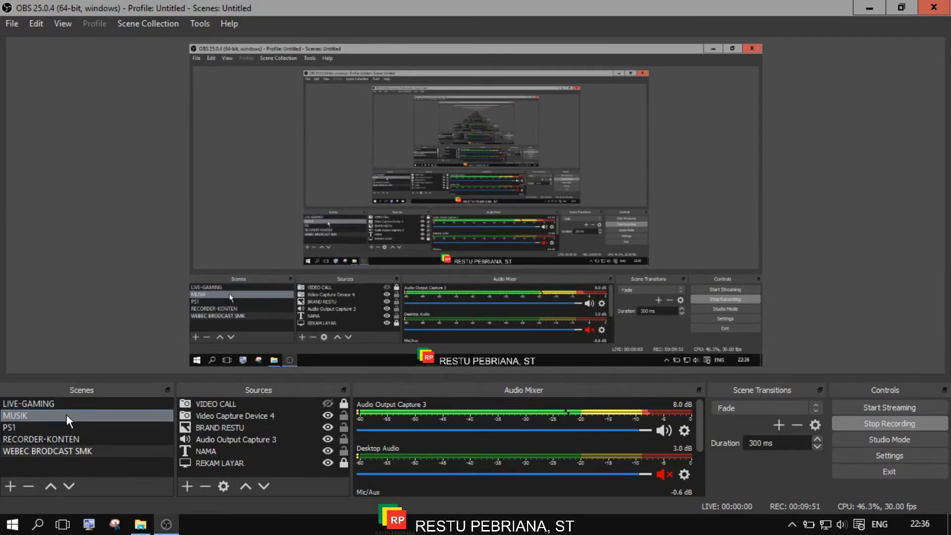
left_click(58, 402)
left_click(67, 411)
left_click(56, 427)
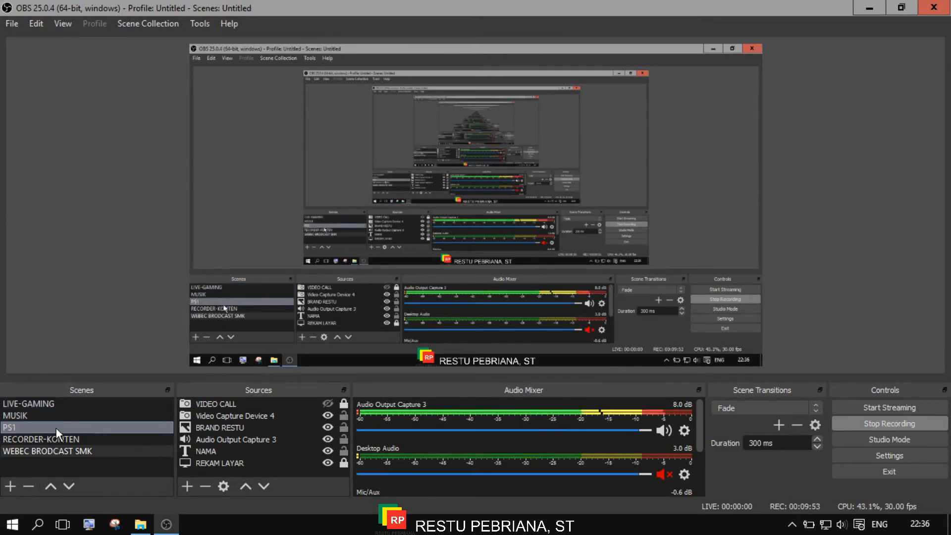
left_click(56, 438)
left_click(74, 424)
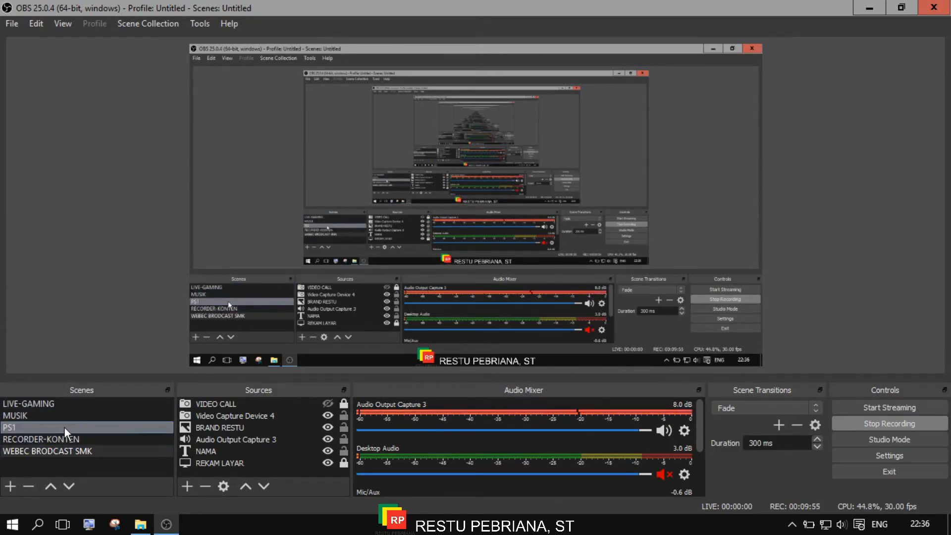
left_click(54, 439)
left_click(32, 451)
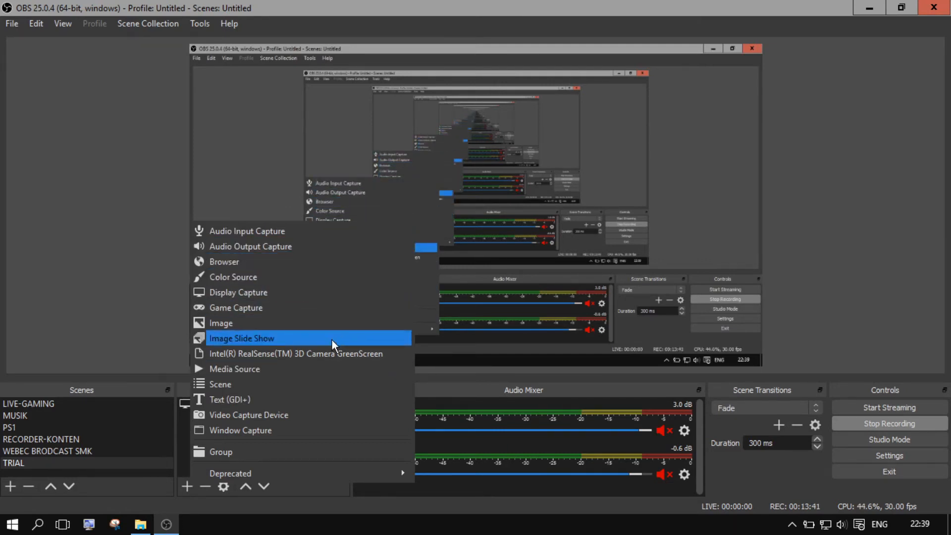
Add an Audio Output Capture 4 source using the Default output device.
left_click(292, 247)
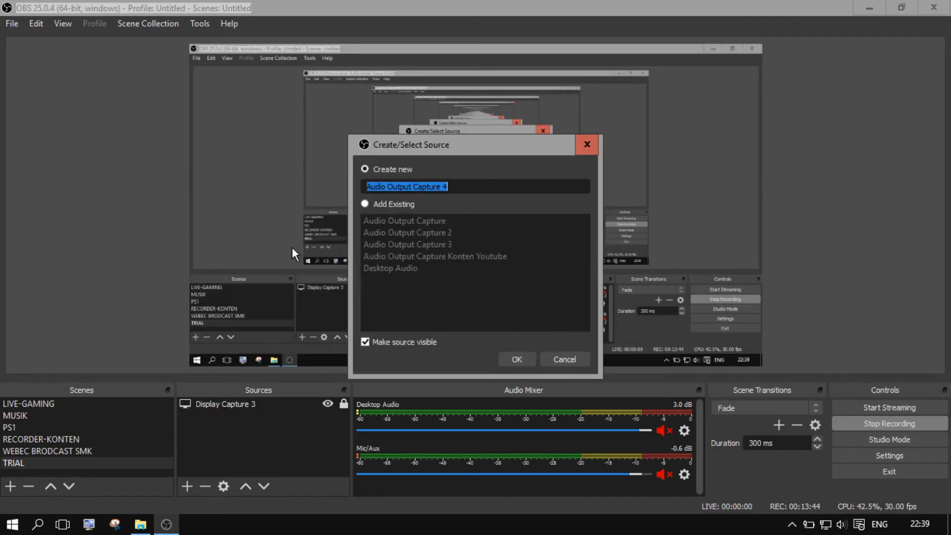
left_click(509, 360)
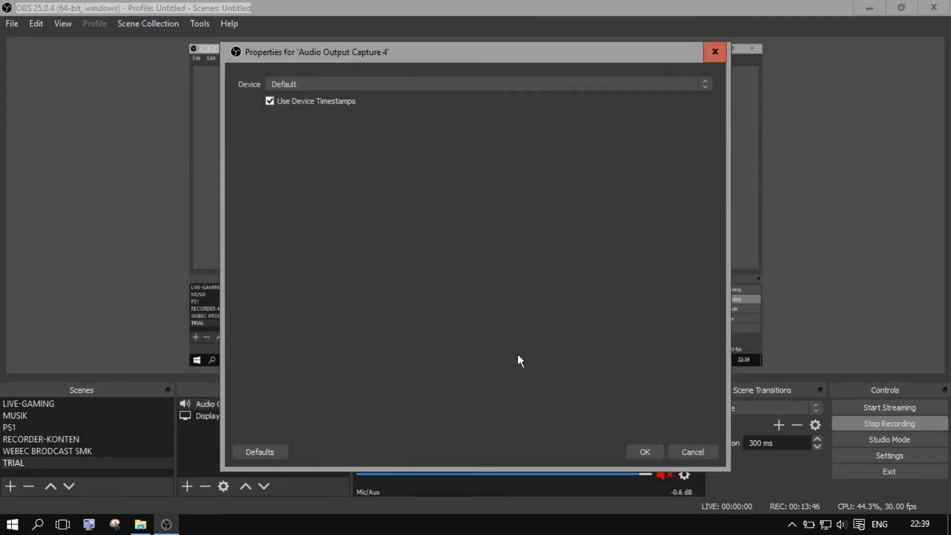
left_click(522, 85)
left_click(619, 406)
left_click(645, 452)
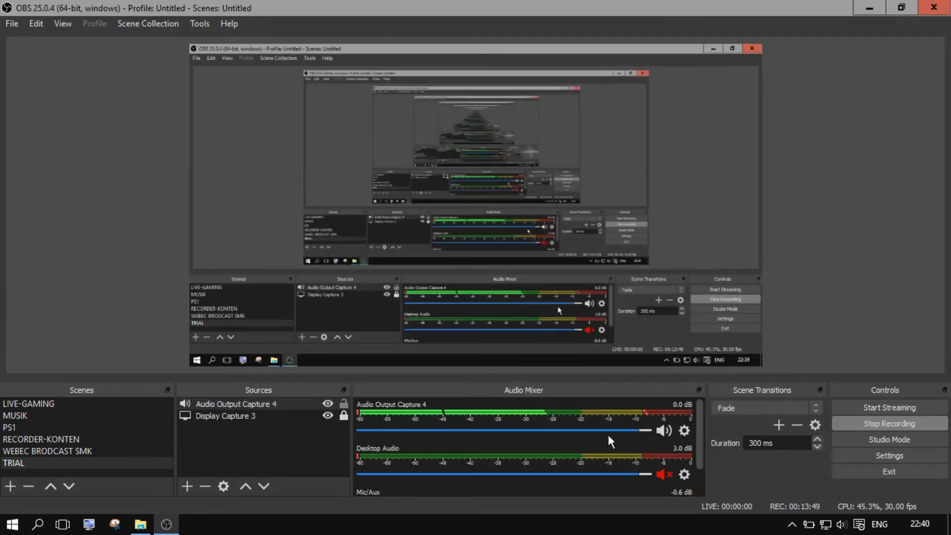
Select Audio Output Capture 4 and check its live level in the Audio Mixer.
left_click(260, 406)
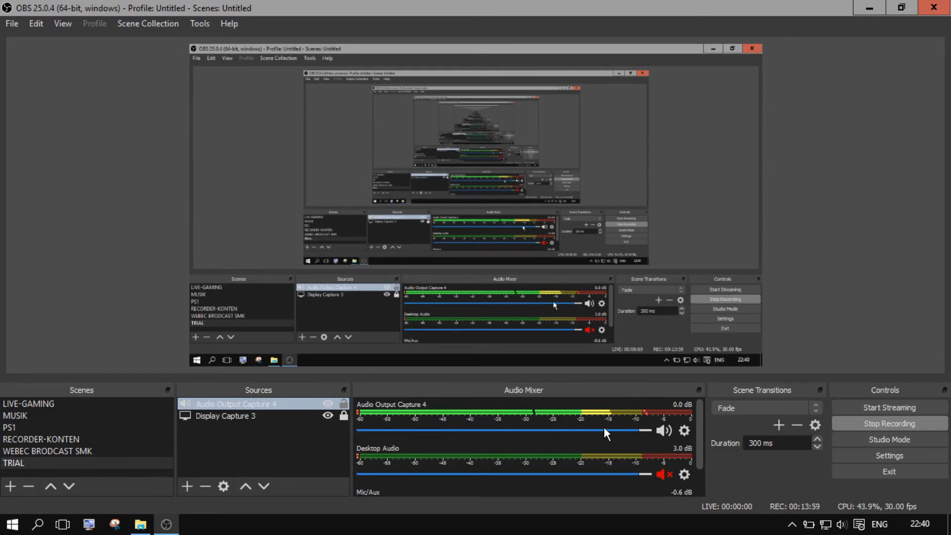
scroll(657, 453, "down", 2)
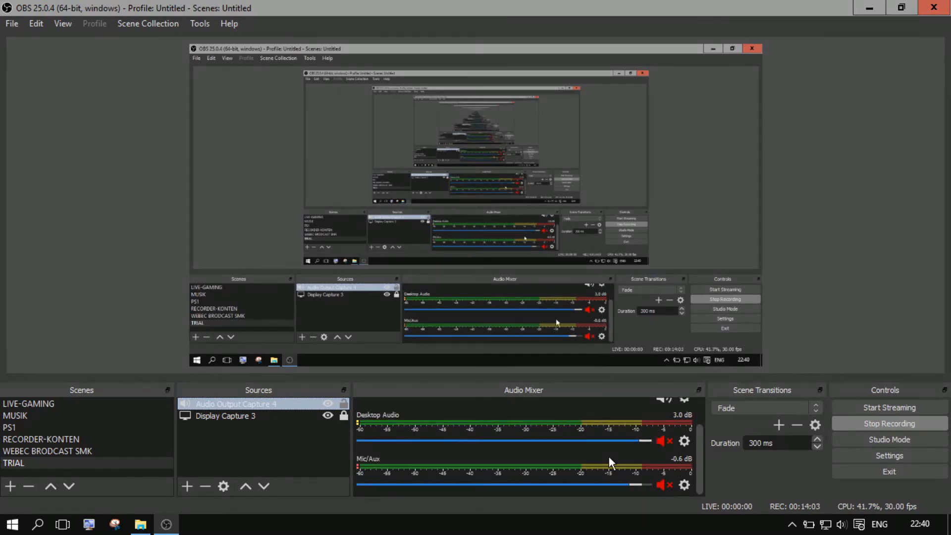
scroll(608, 456, "up", 2)
scroll(667, 464, "down", 2)
scroll(672, 443, "up", 2)
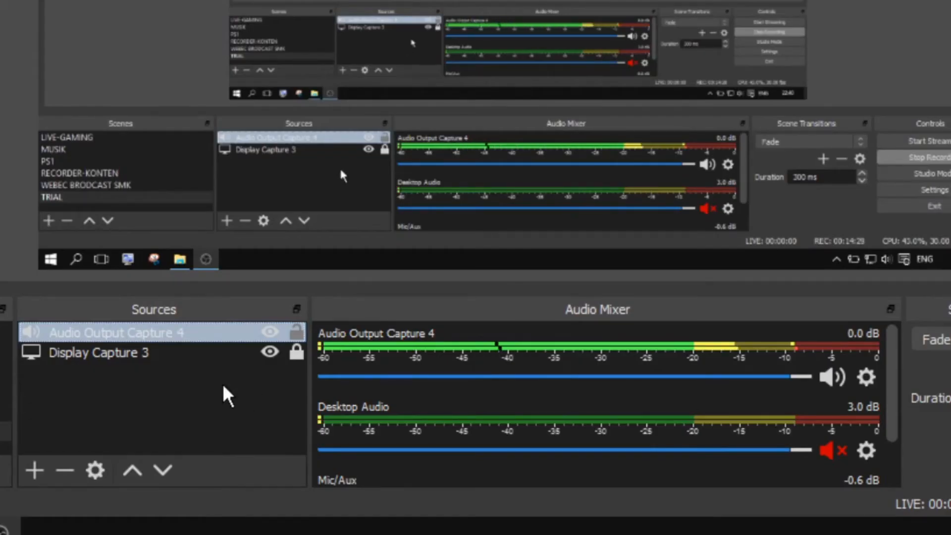
Add a Text (GDI+) 2 source whose text is the person's name.
left_click(32, 469)
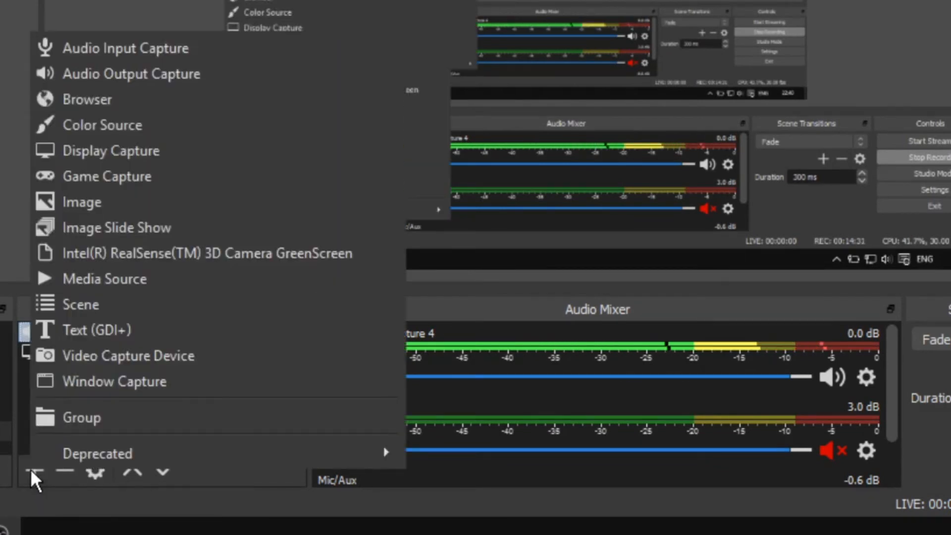
left_click(127, 333)
left_click(649, 268)
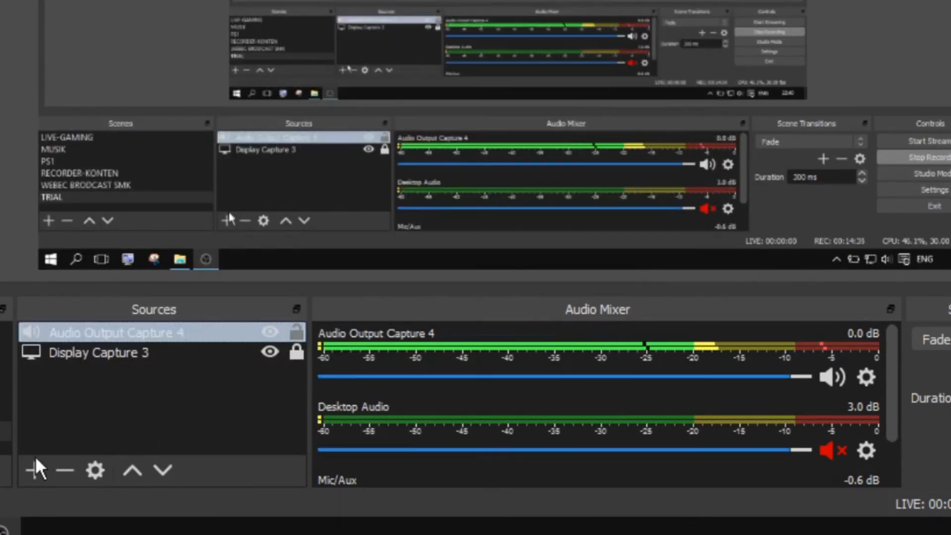
left_click(35, 468)
left_click(125, 327)
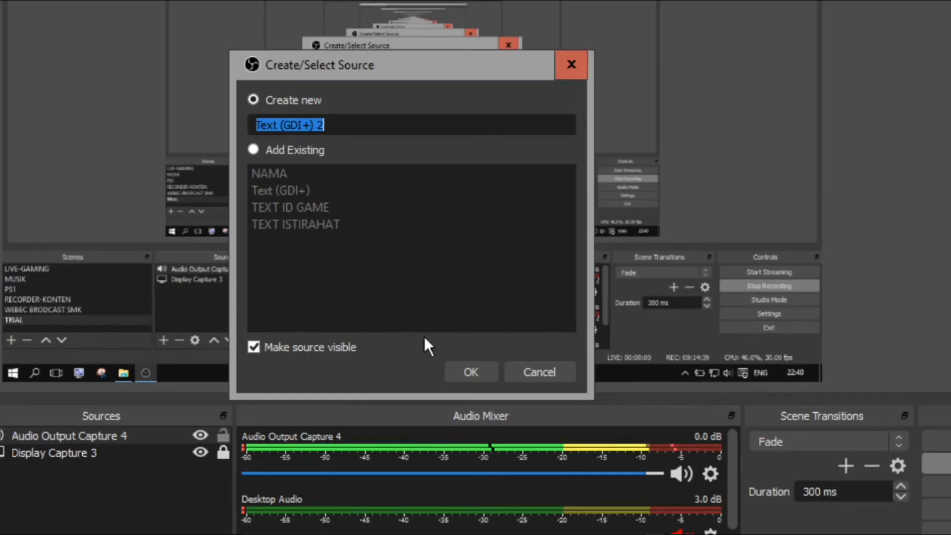
left_click(577, 260)
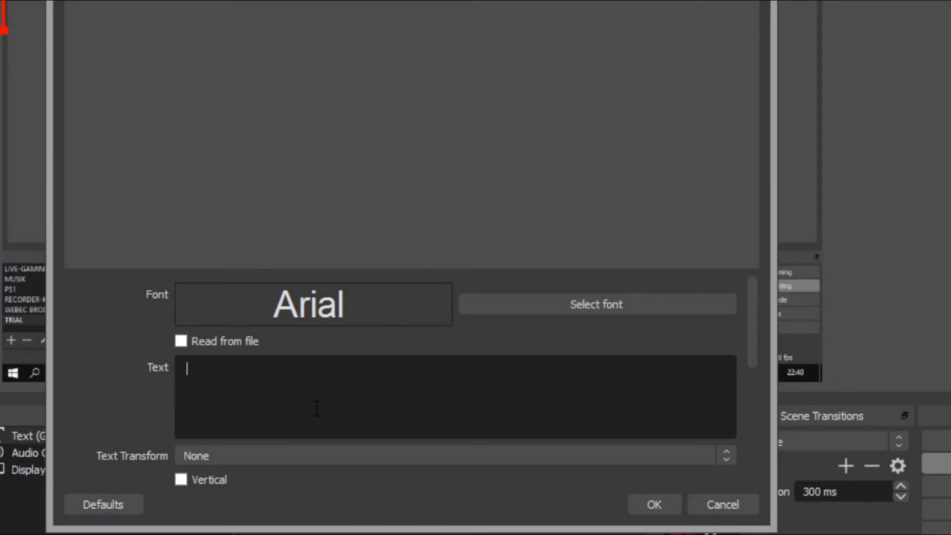
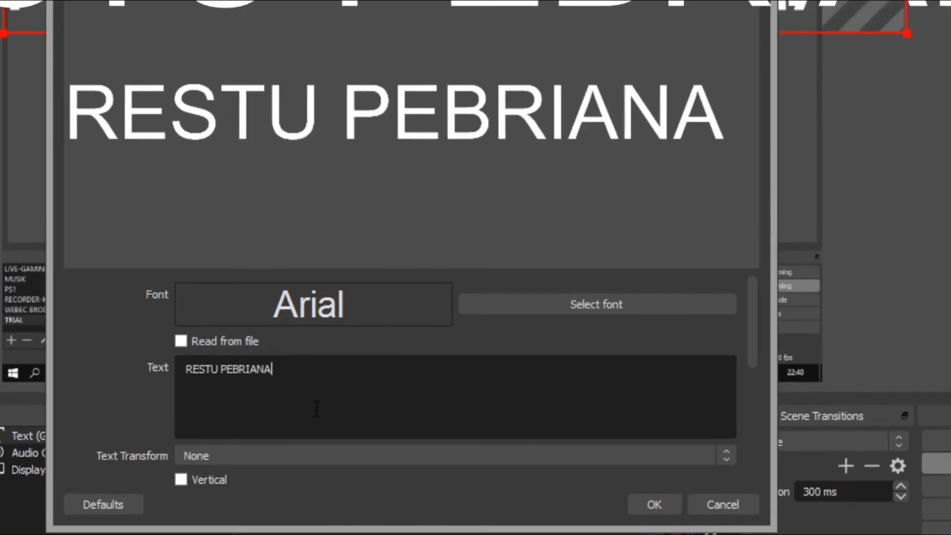
left_click(661, 510)
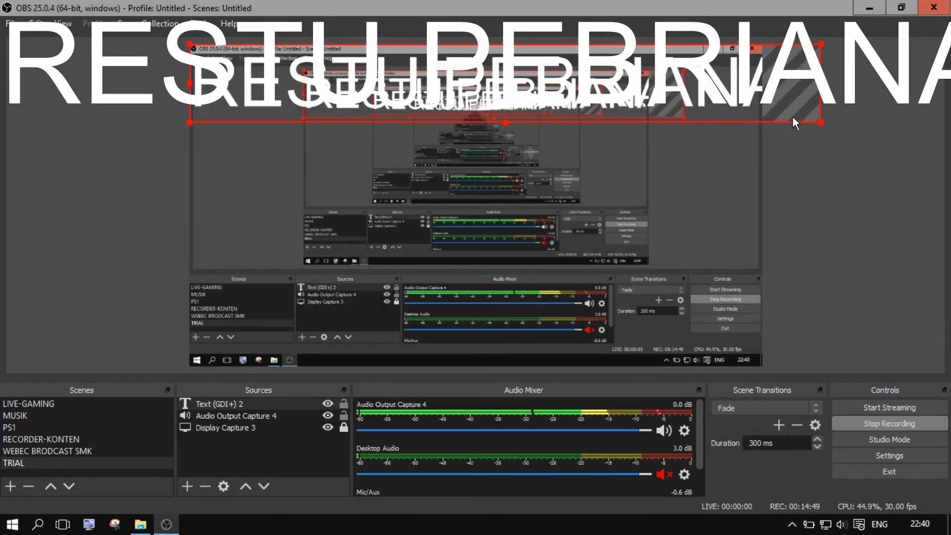
Shrink the name caption and move it to the bottom centre of the canvas.
left_click_drag(796, 117, 317, 361)
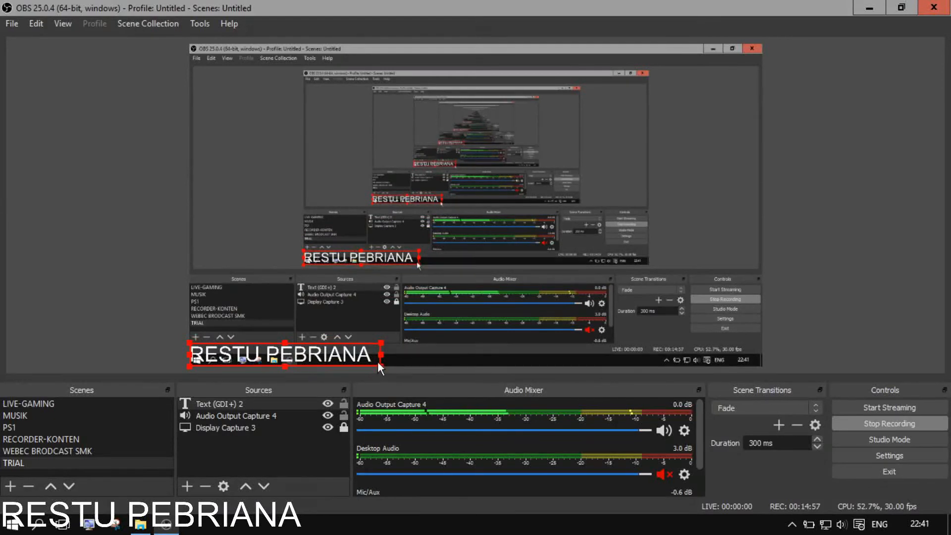
left_click_drag(377, 361, 524, 357)
left_click(354, 344)
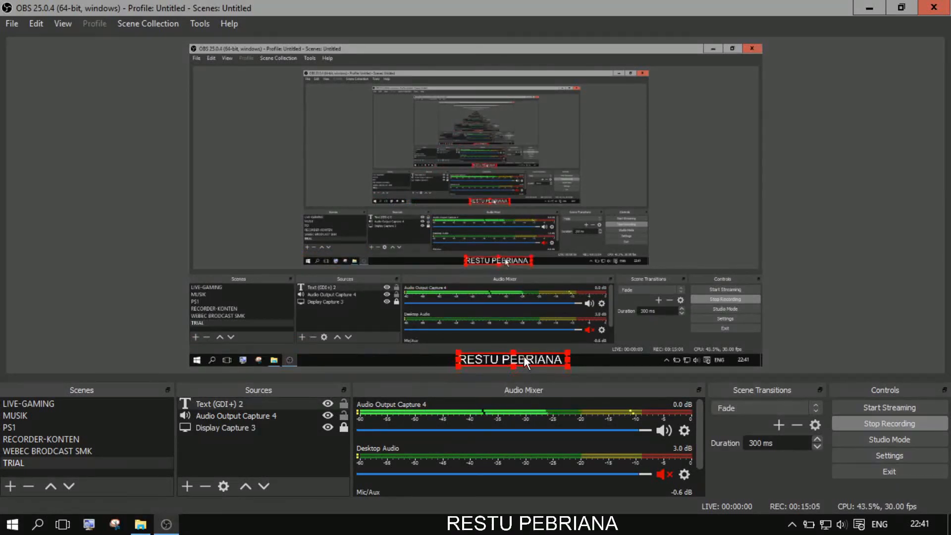
left_click(830, 304)
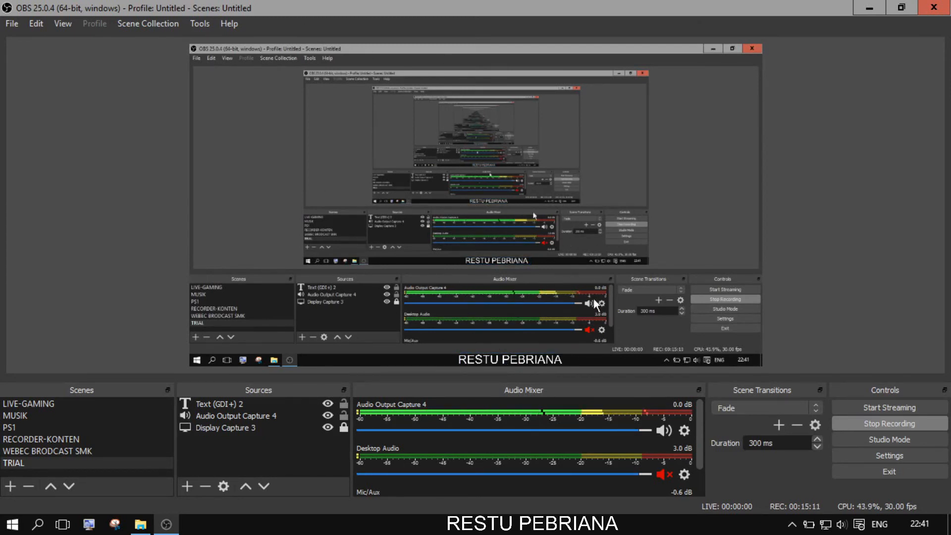
Add a Video Capture Device 5 source with its default name.
left_click(187, 485)
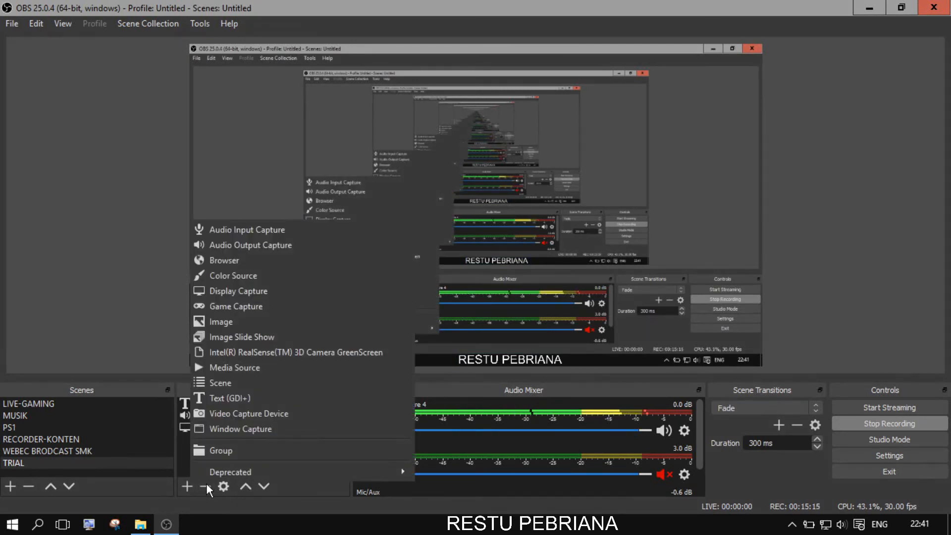
left_click(289, 414)
left_click(511, 358)
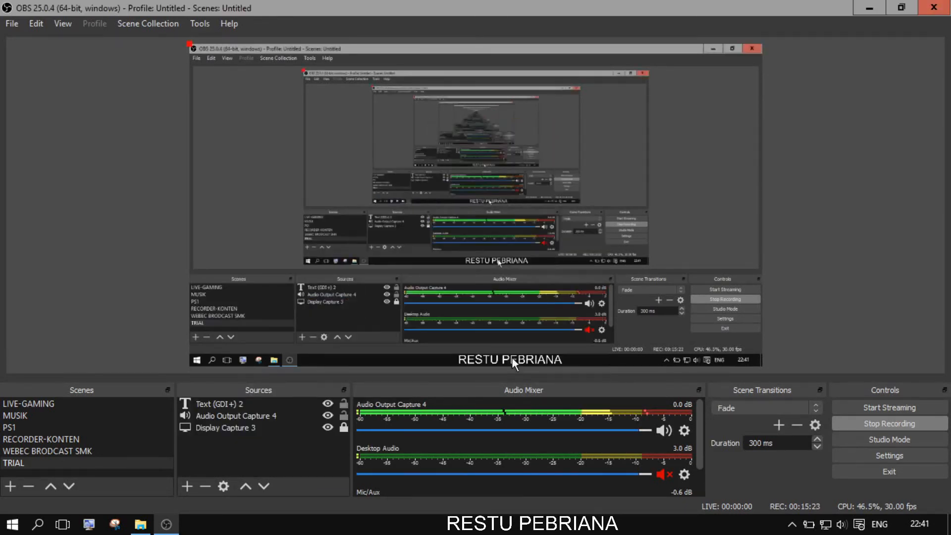
Choose the camera in the Device list, trying Logitech HD Webcam C270 and TOSHIBA Web Camera - HD.
left_click(412, 239)
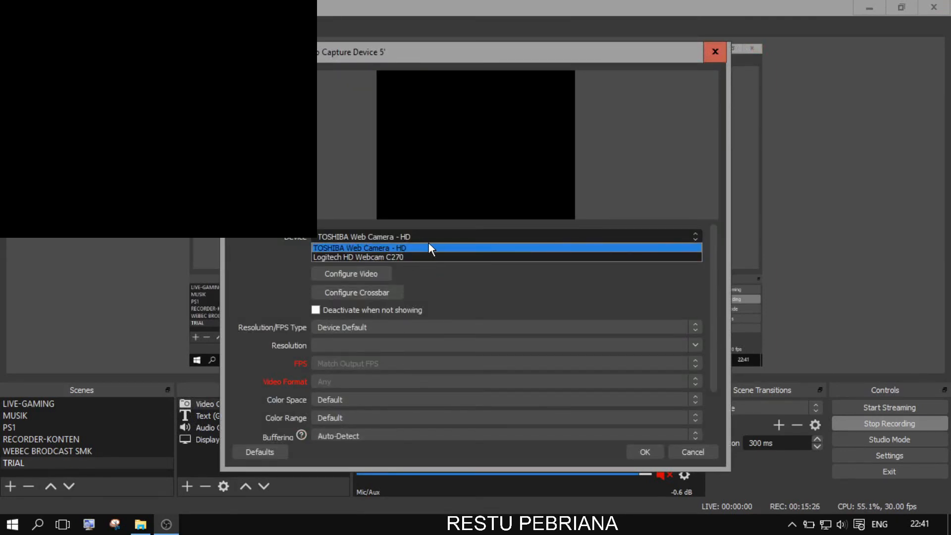
left_click(401, 256)
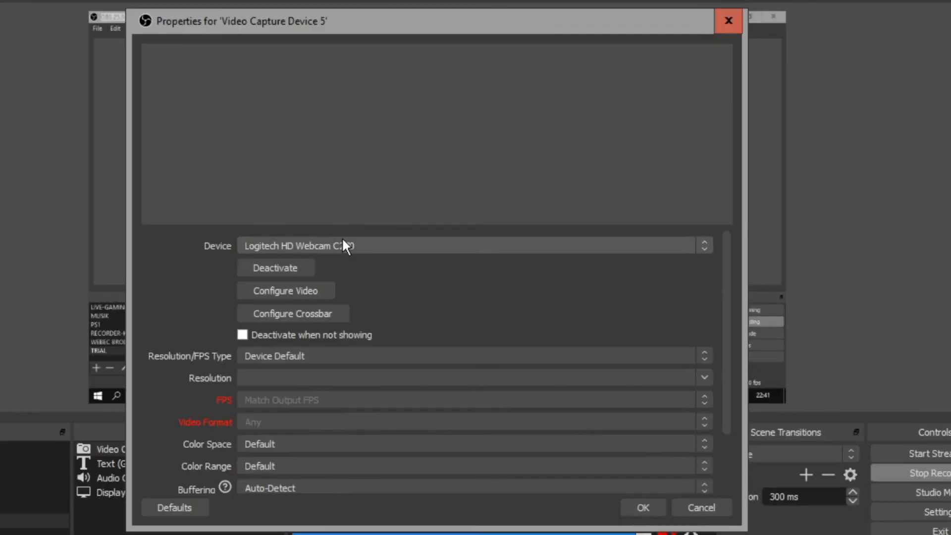
left_click(401, 237)
left_click(423, 246)
left_click(379, 246)
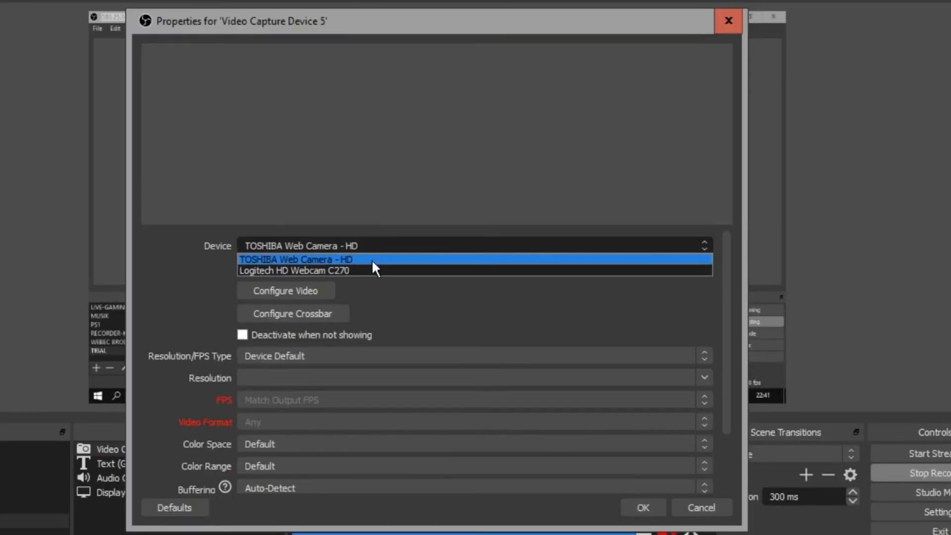
left_click(373, 259)
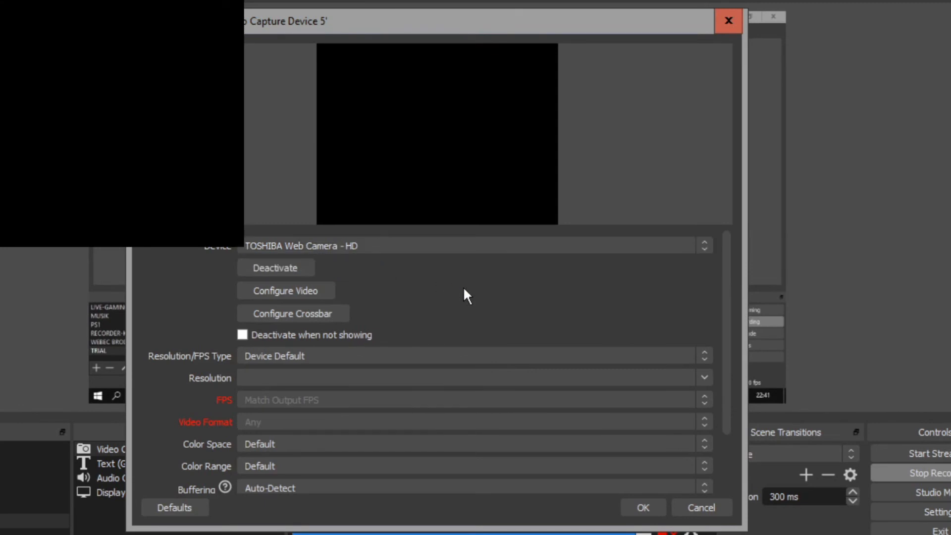
left_click(395, 242)
left_click(399, 256)
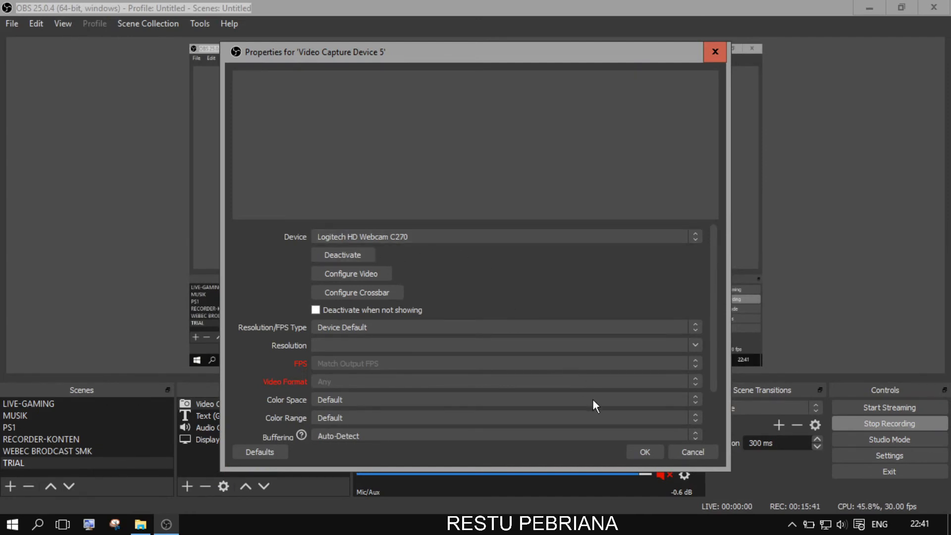
Close the webcam properties, then review the Display Capture 3 and Audio Output Capture 4 settings.
left_click(708, 448)
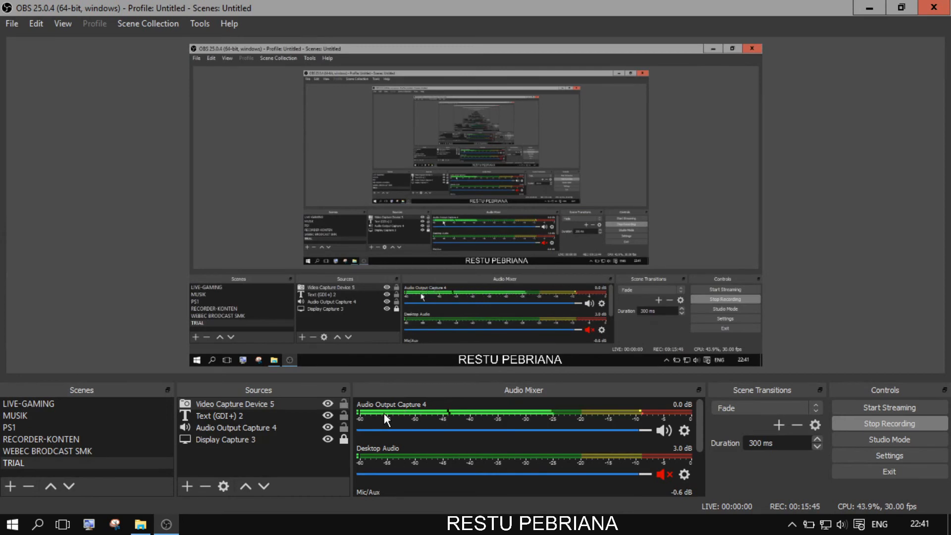
double_click(256, 440)
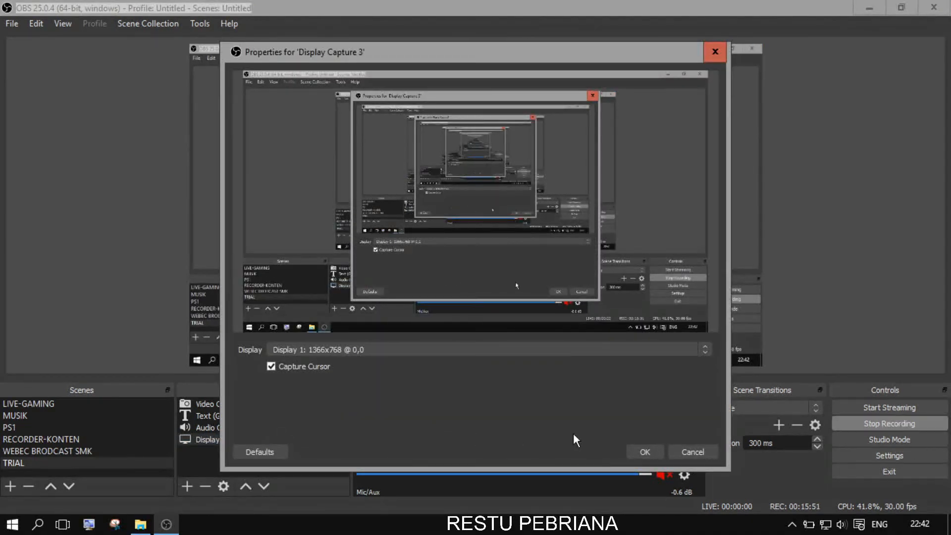
left_click(645, 451)
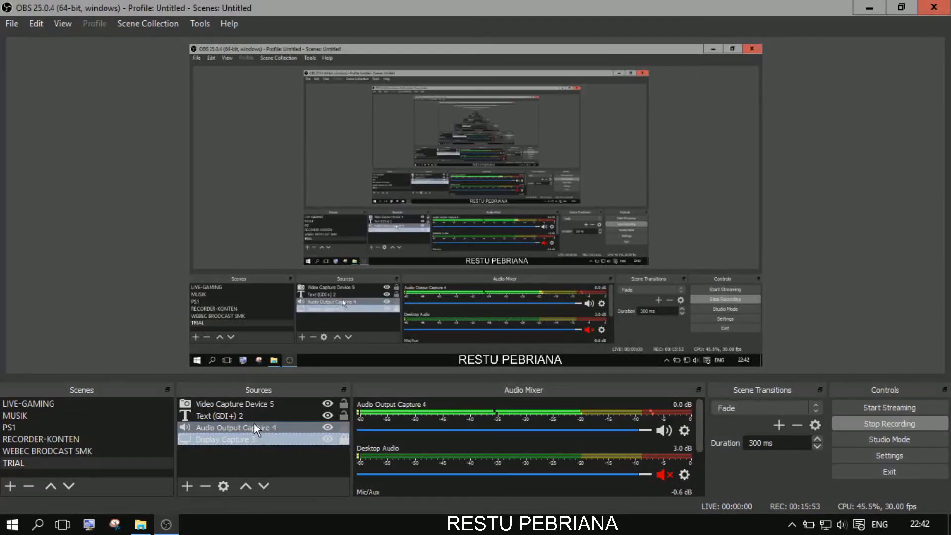
left_click(254, 426)
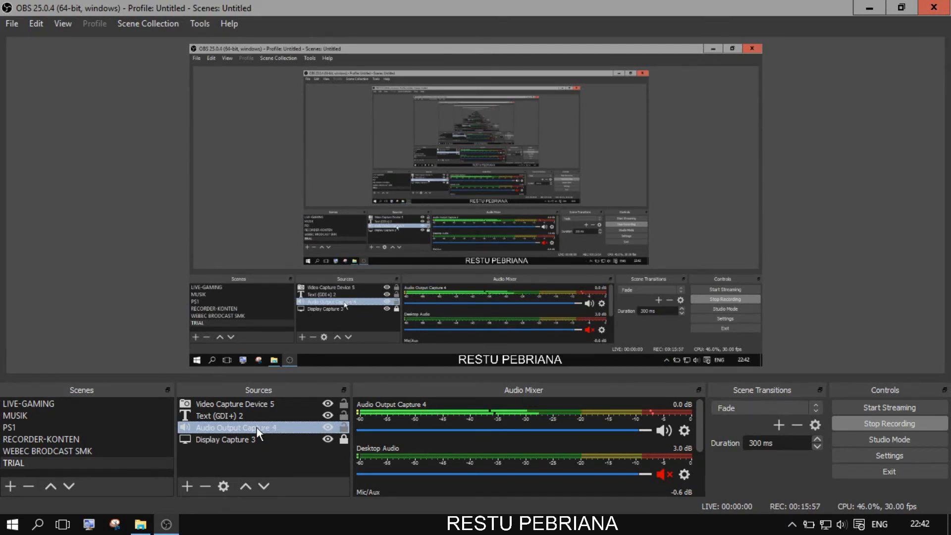
double_click(256, 427)
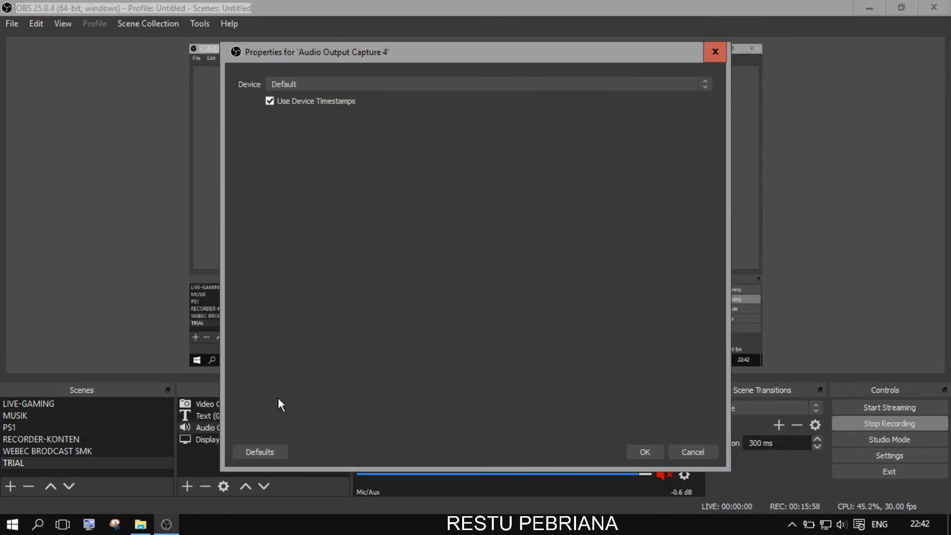
left_click(645, 452)
double_click(275, 427)
left_click(669, 451)
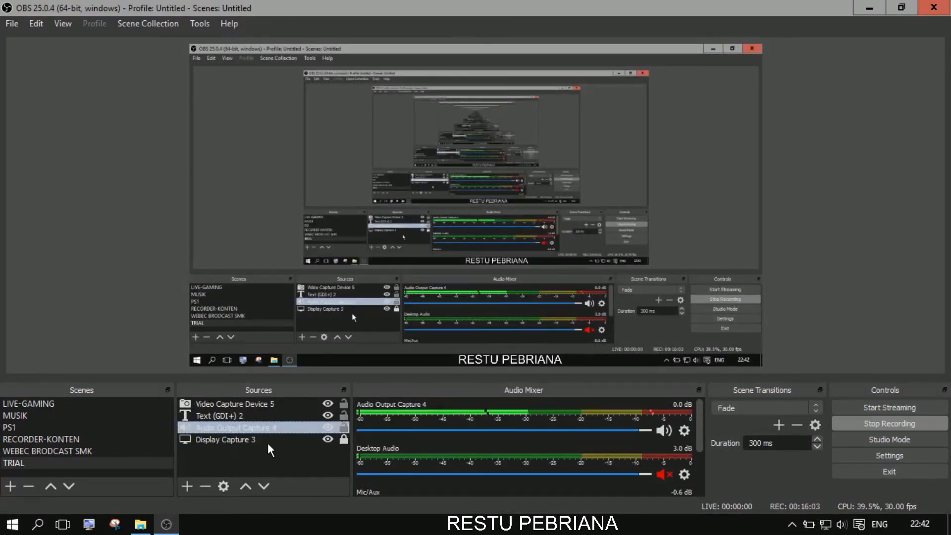
Reopen Video Capture Device 5 settings and choose the Logitech HD Webcam C270 device.
left_click(259, 403)
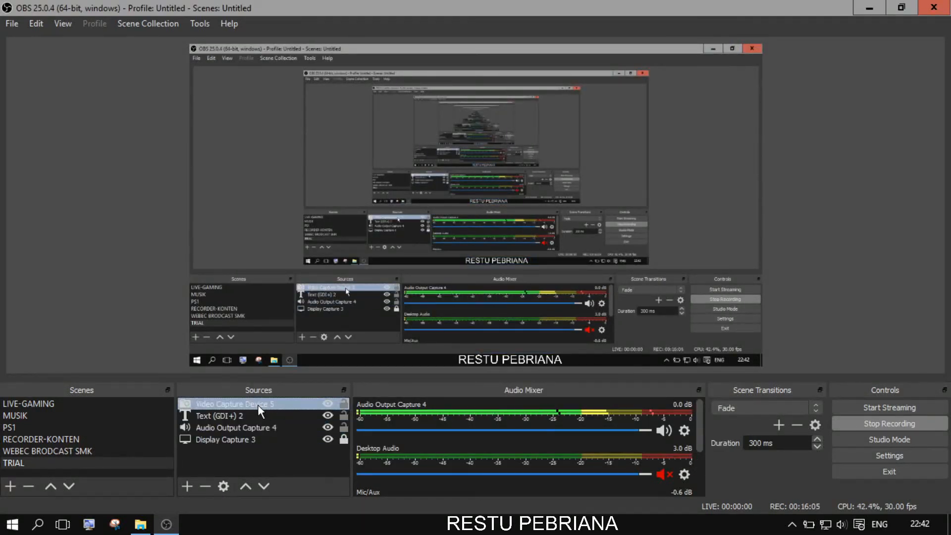
double_click(258, 405)
left_click(401, 237)
left_click(396, 252)
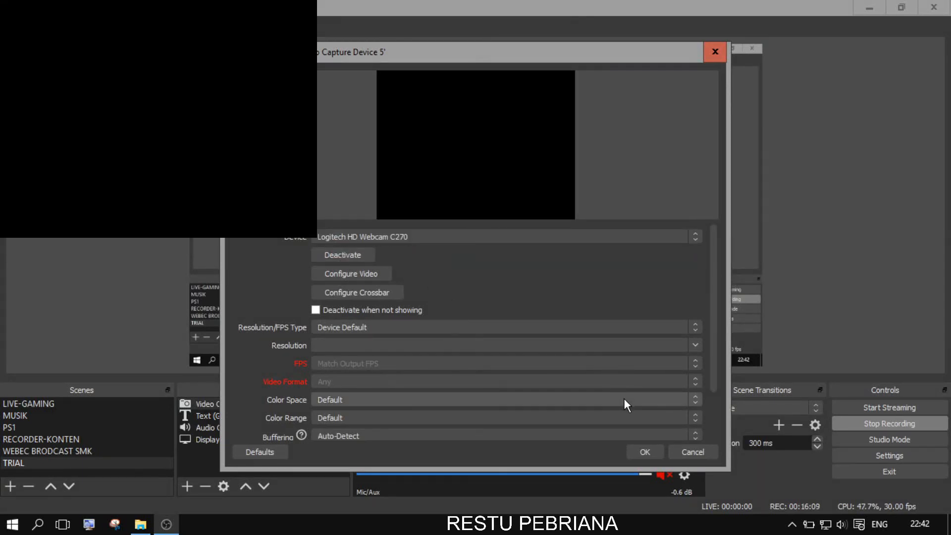
Confirm the webcam settings, then shrink the camera image and place it in the bottom-left corner.
left_click(645, 452)
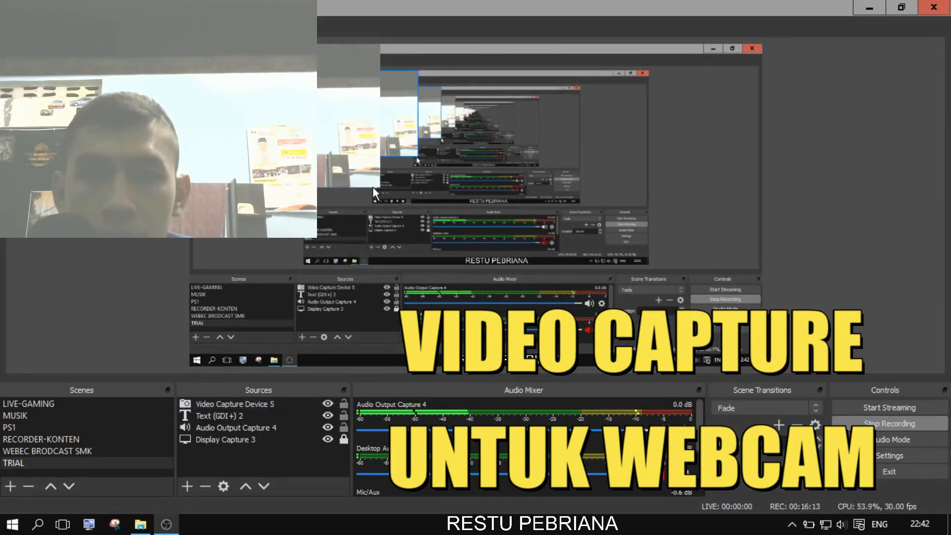
left_click_drag(384, 184, 302, 139)
left_click_drag(248, 89, 234, 332)
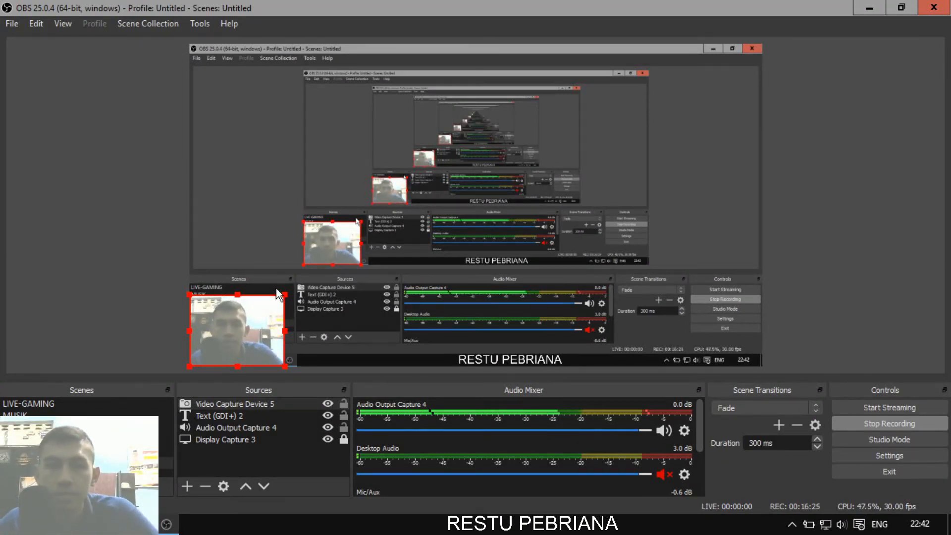
left_click(159, 328)
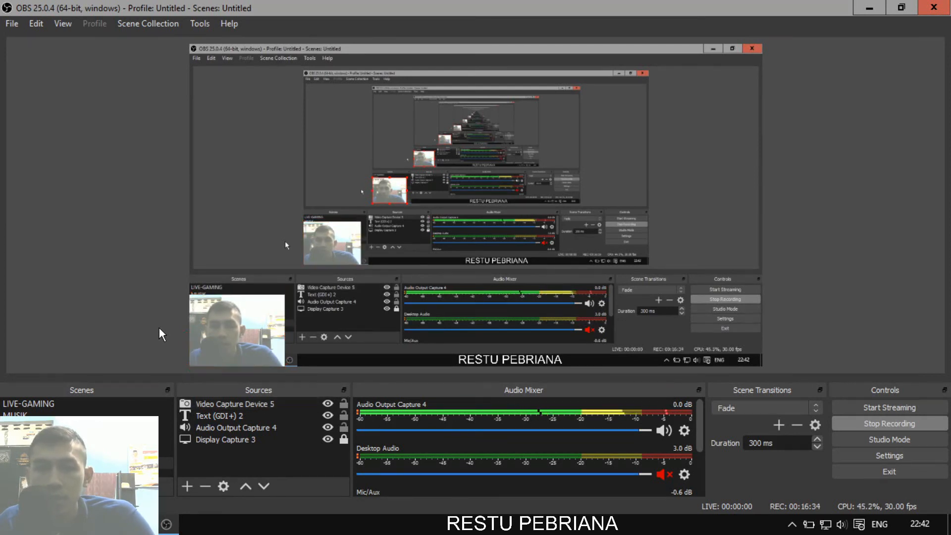
left_click(251, 344)
left_click(141, 349)
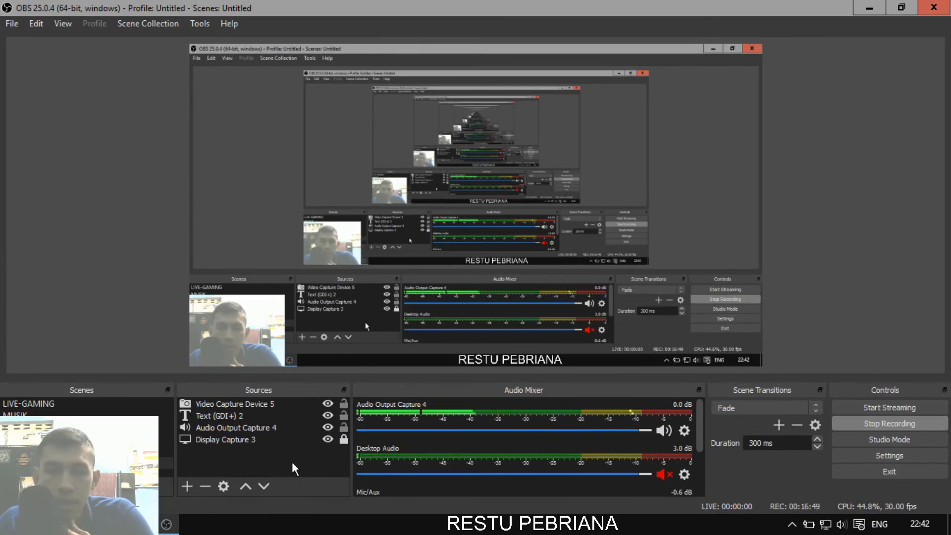
left_click(188, 486)
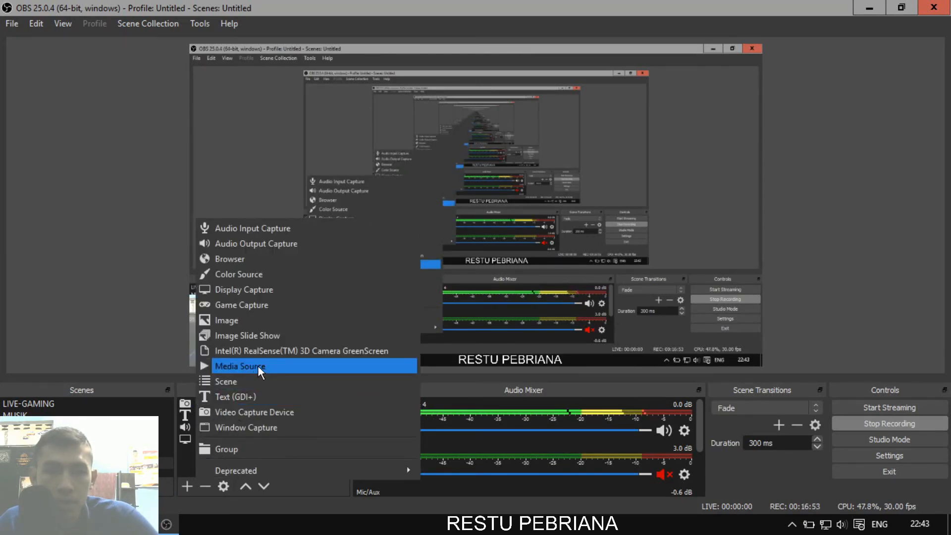
Create Media Source 2 without choosing a local file.
left_click(272, 370)
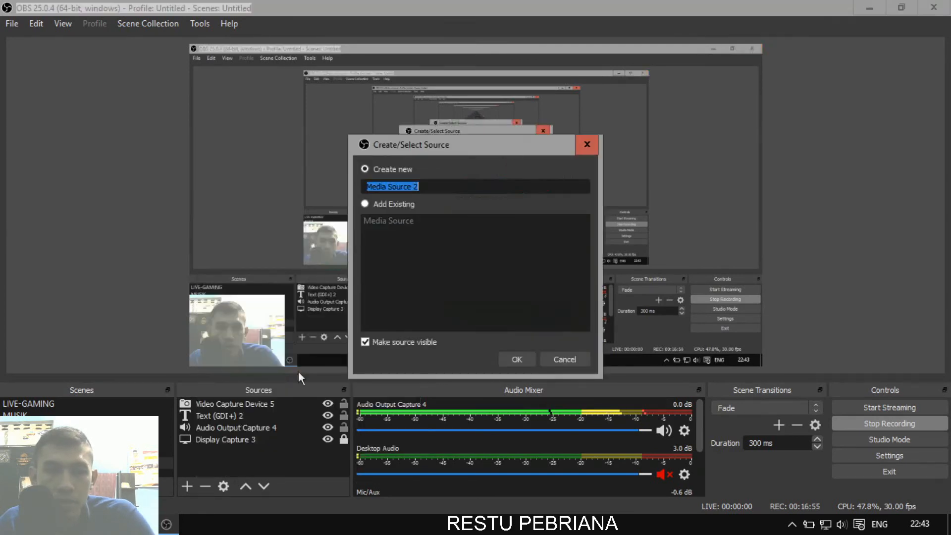
left_click(517, 359)
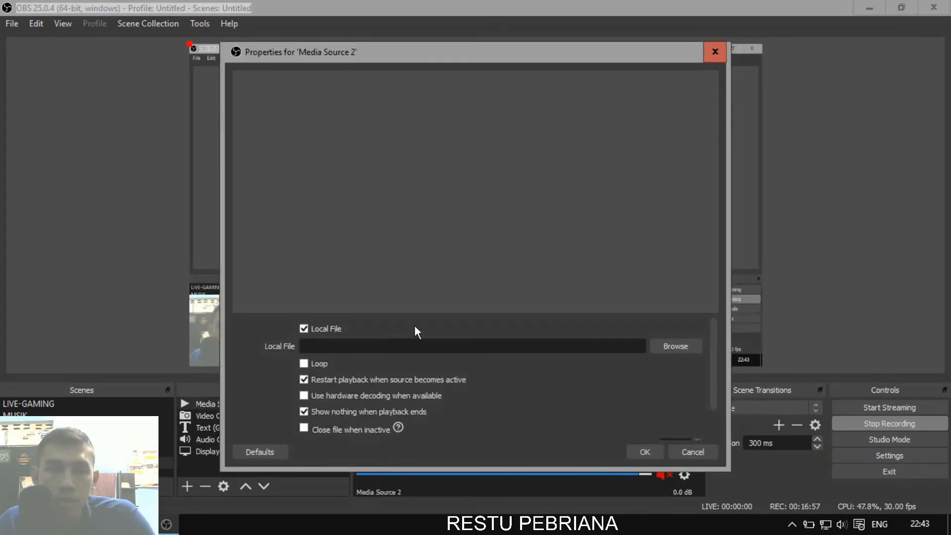
left_click(674, 345)
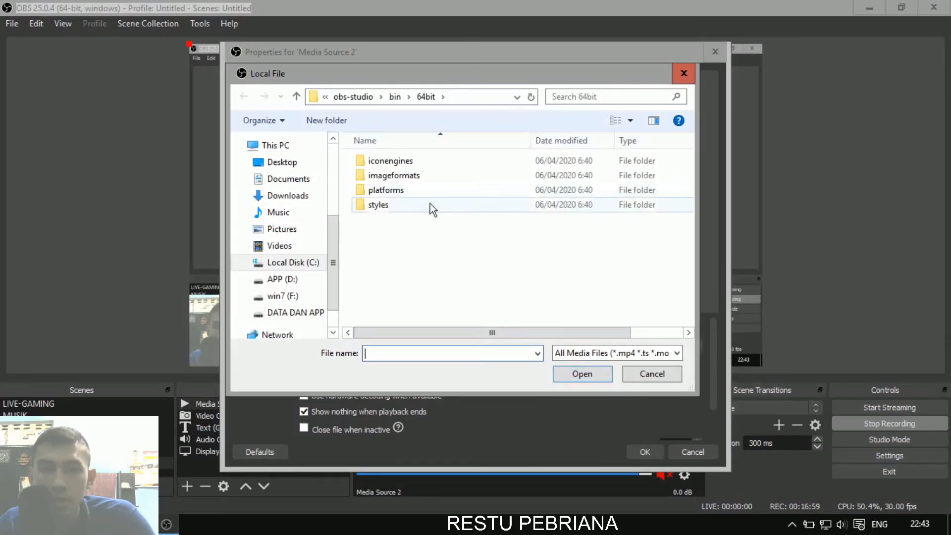
left_click(655, 374)
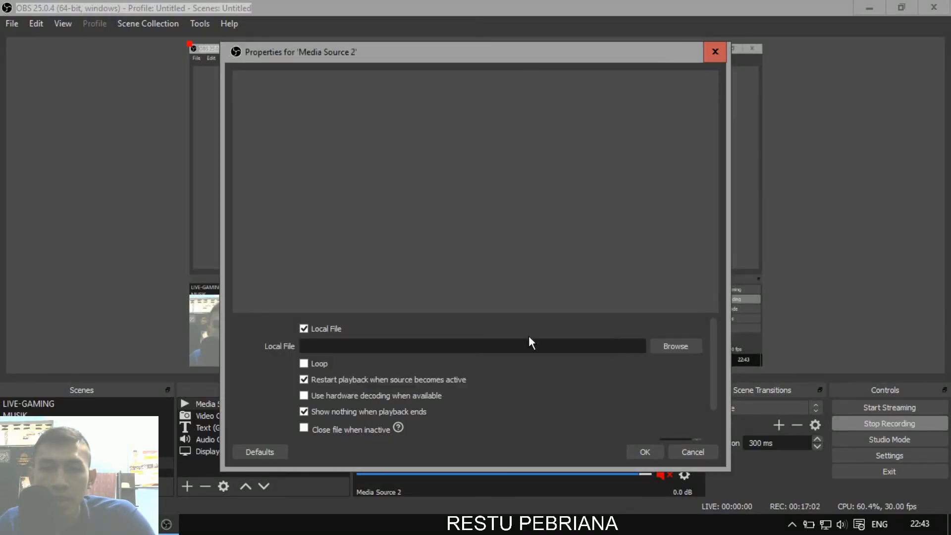
left_click(692, 451)
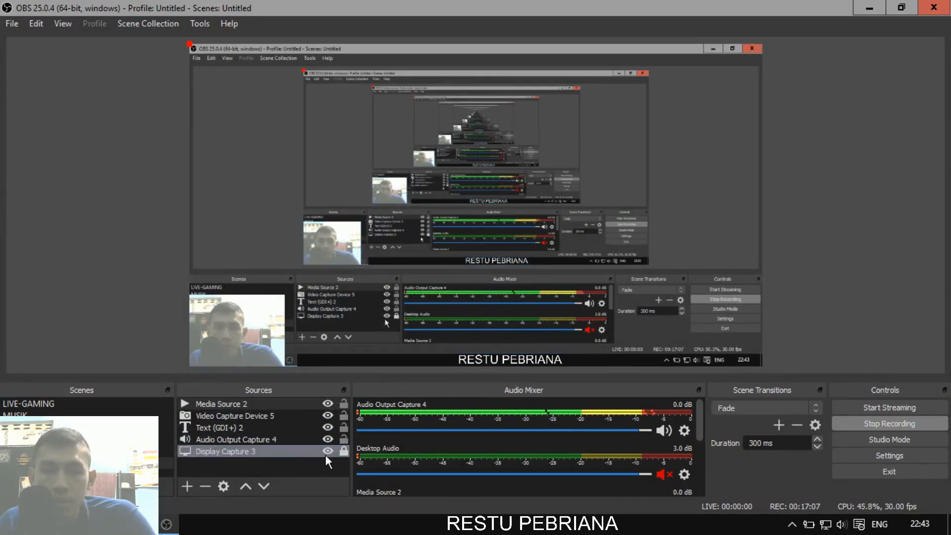
Leave the webcam visible in the bottom-left corner and lock Video Capture Device 5.
left_click(335, 417)
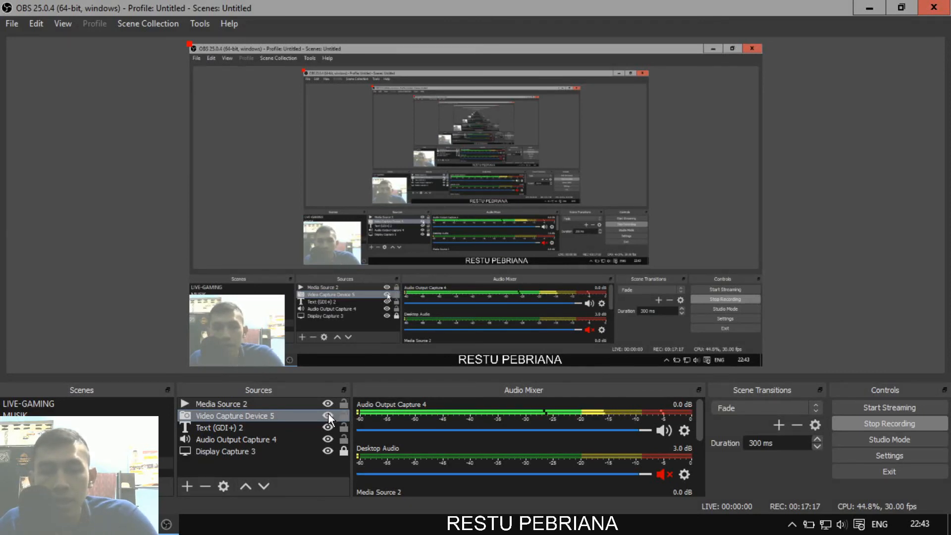
left_click(328, 416)
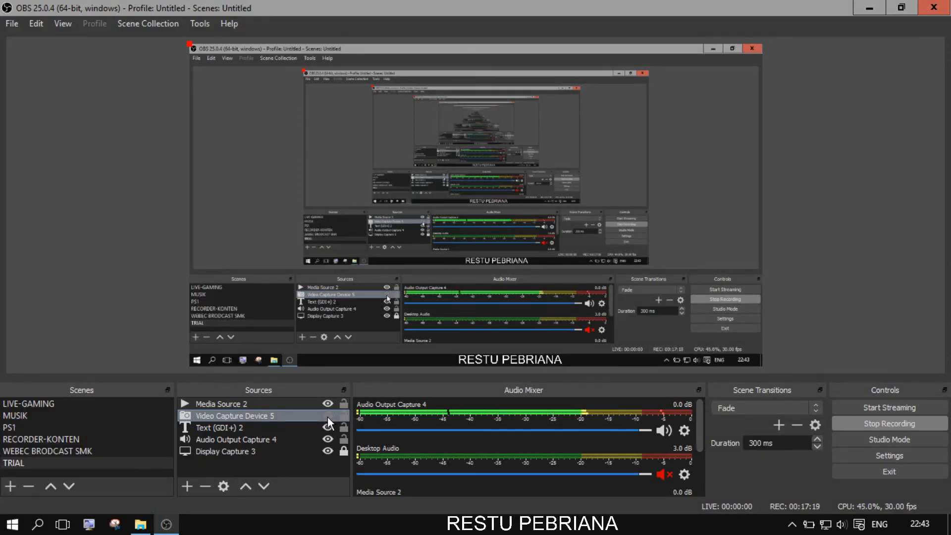
left_click(328, 416)
left_click(328, 416)
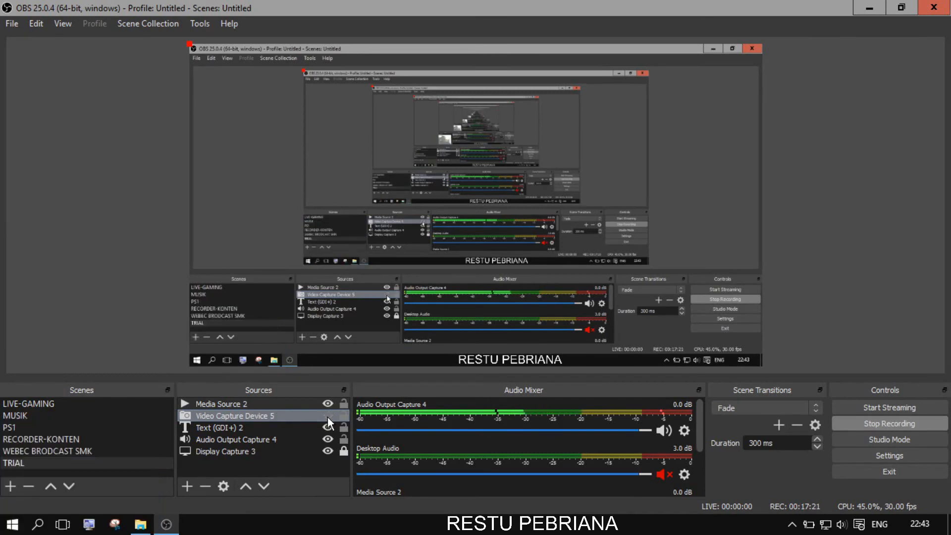
left_click(328, 416)
left_click(328, 416)
left_click(328, 416)
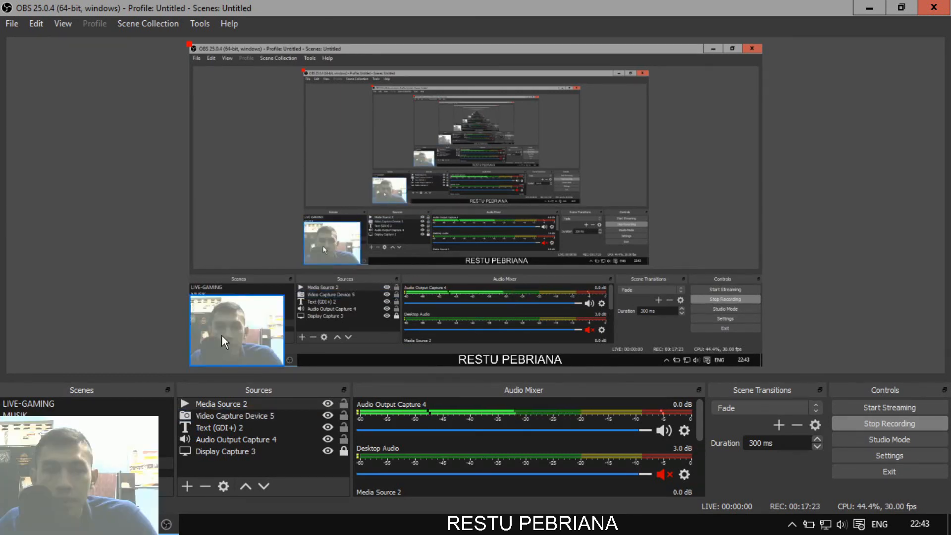
mouse_move(221, 334)
left_mouse_down()
mouse_move(267, 337)
mouse_move(221, 335)
left_mouse_up()
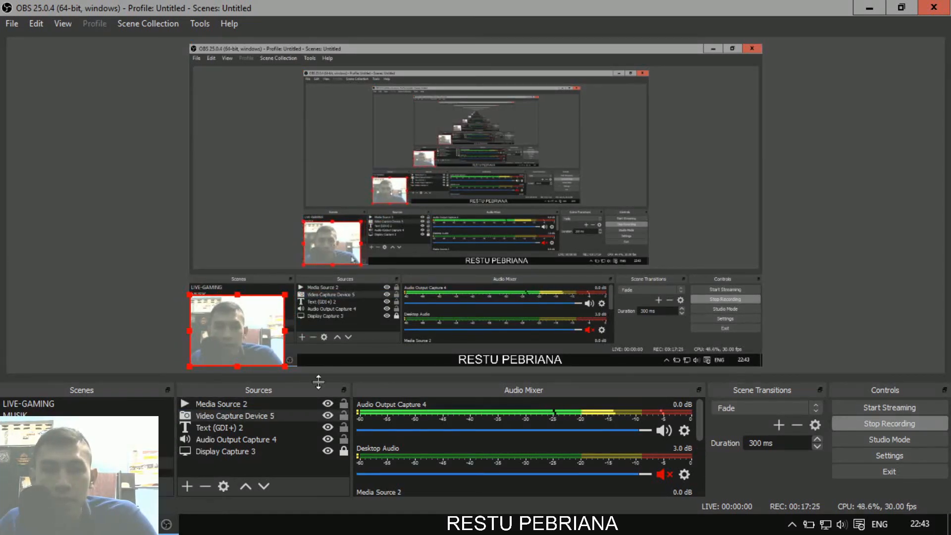
left_click(344, 415)
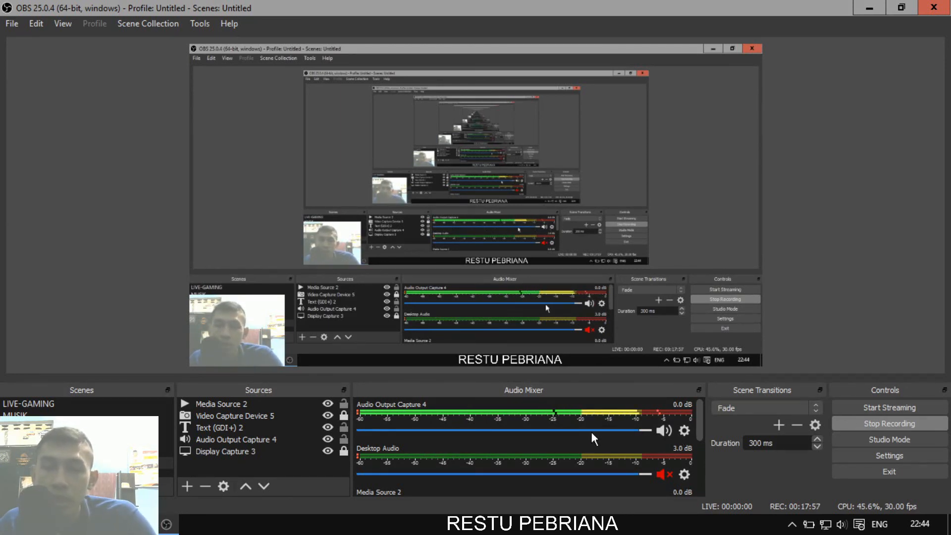
left_click(679, 435)
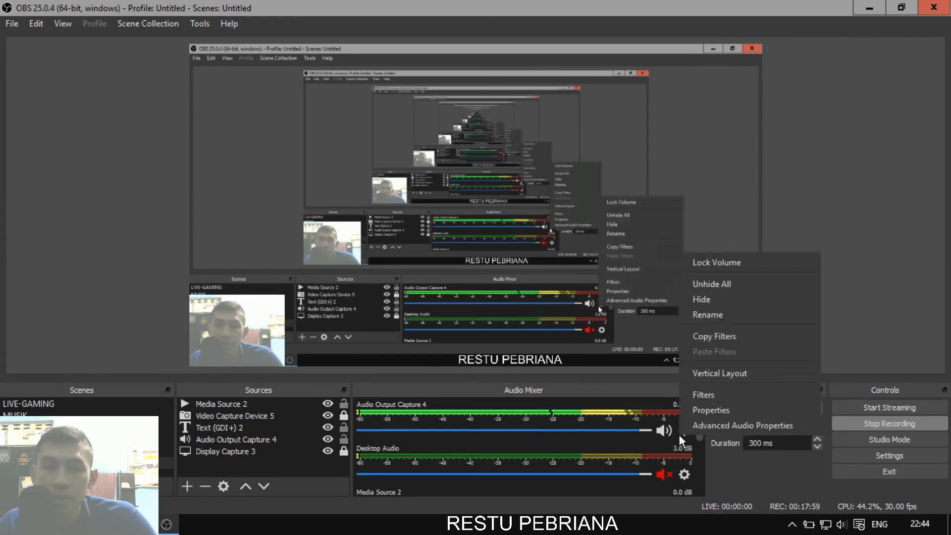
left_click(688, 438)
left_click(684, 431)
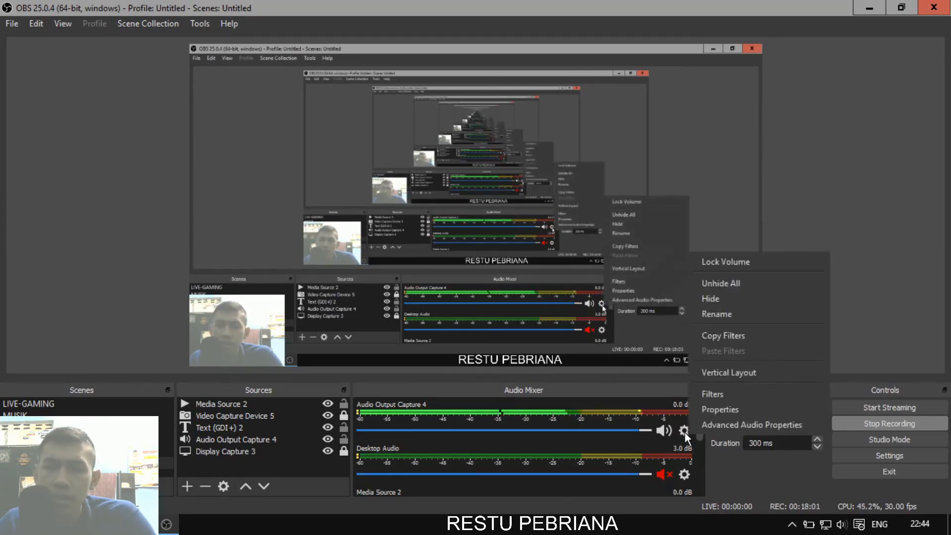
left_click(715, 444)
left_click(683, 432)
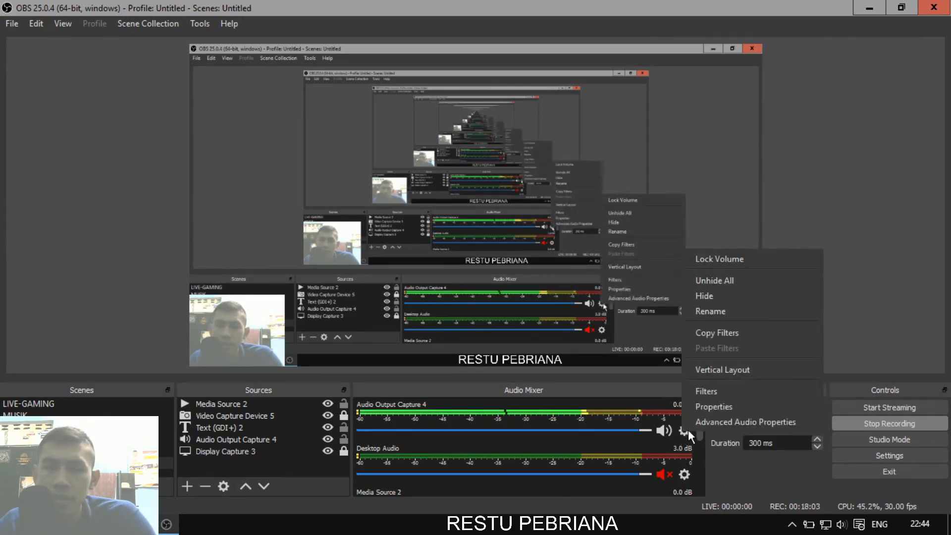
left_click(713, 424)
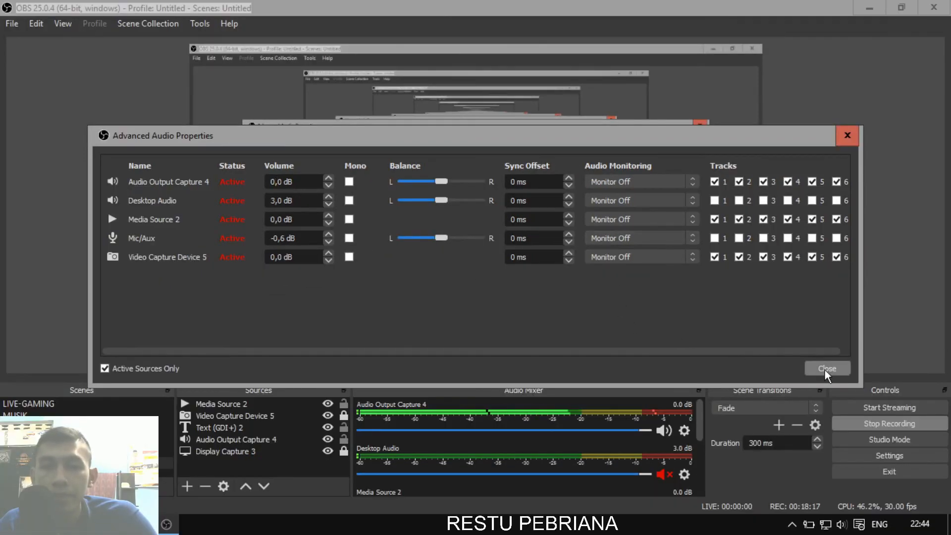
left_click(826, 368)
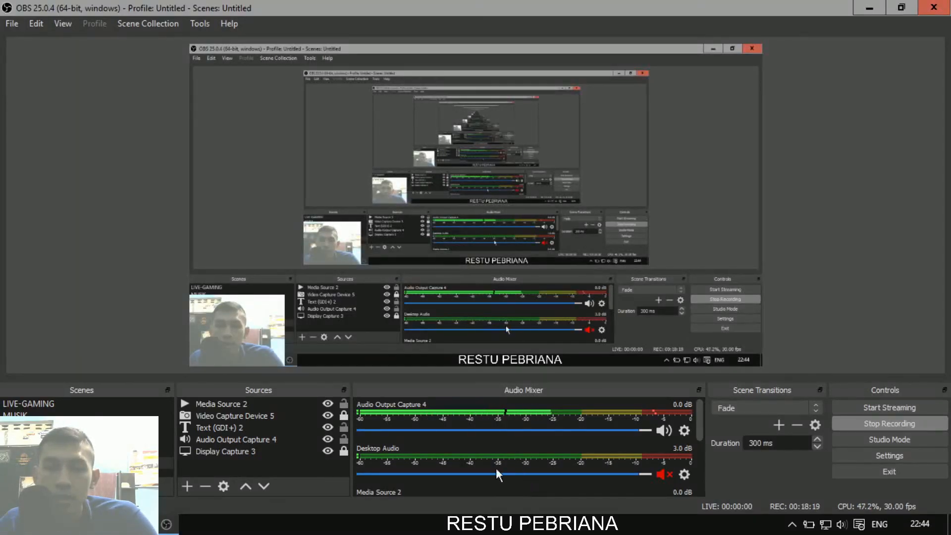
left_click(229, 442)
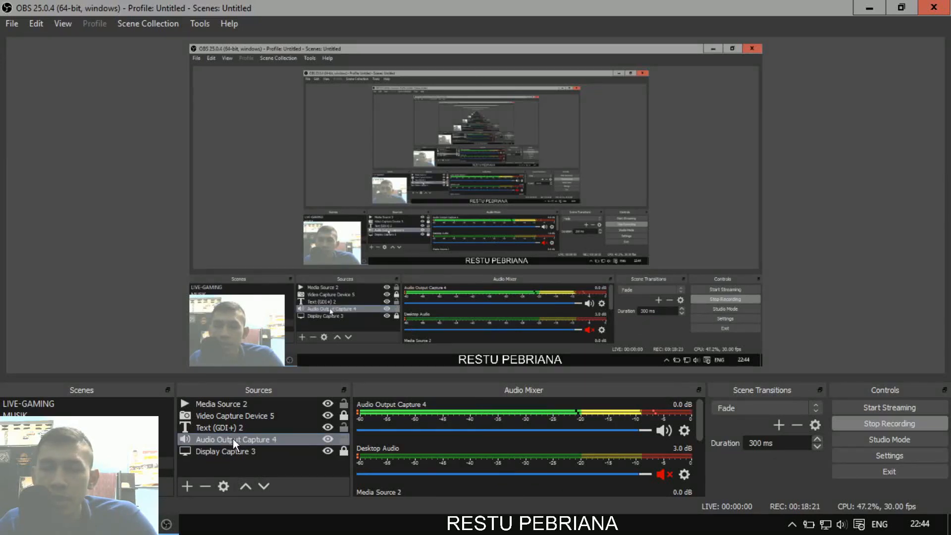
left_click(910, 243)
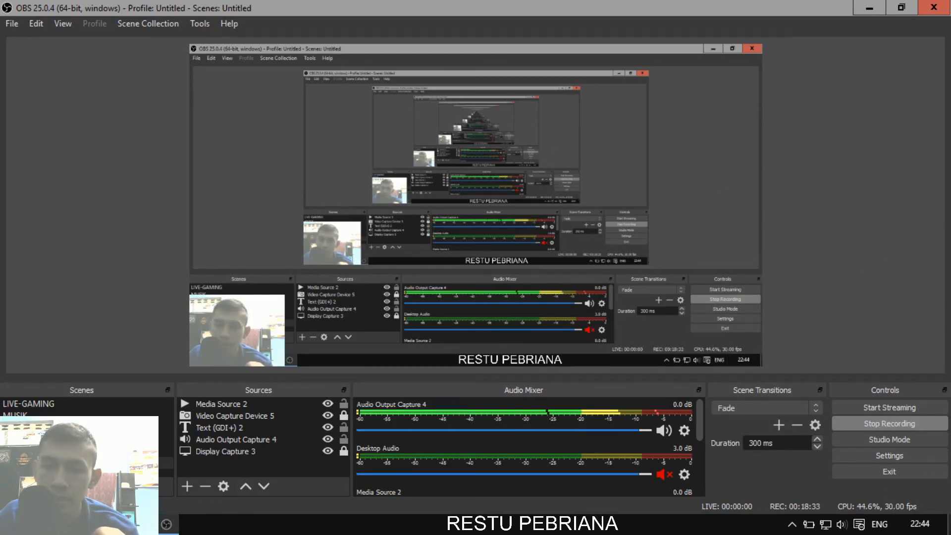
left_click(949, 525)
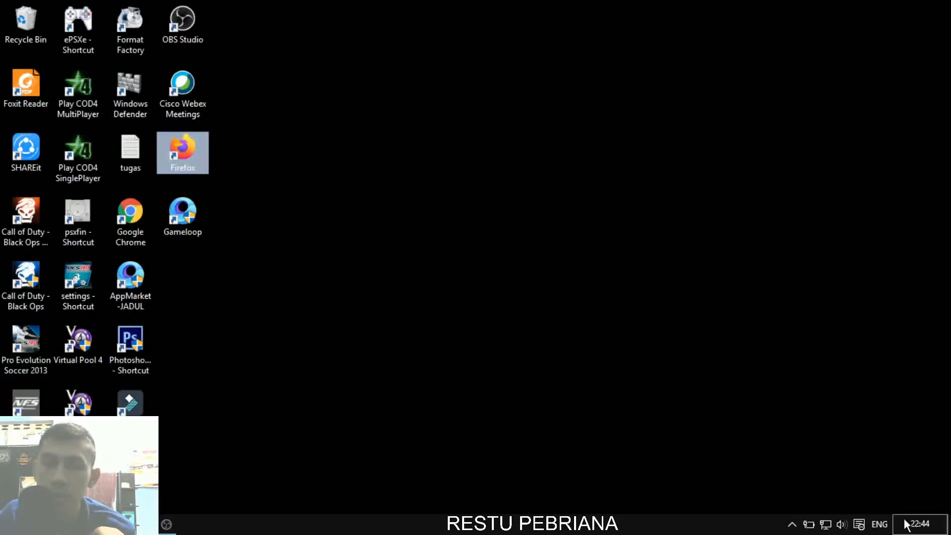
left_click(184, 523)
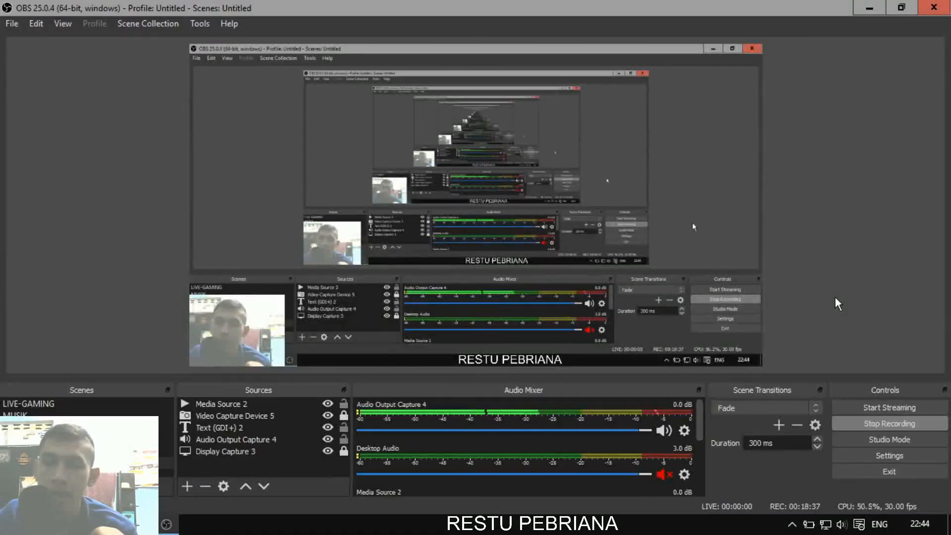